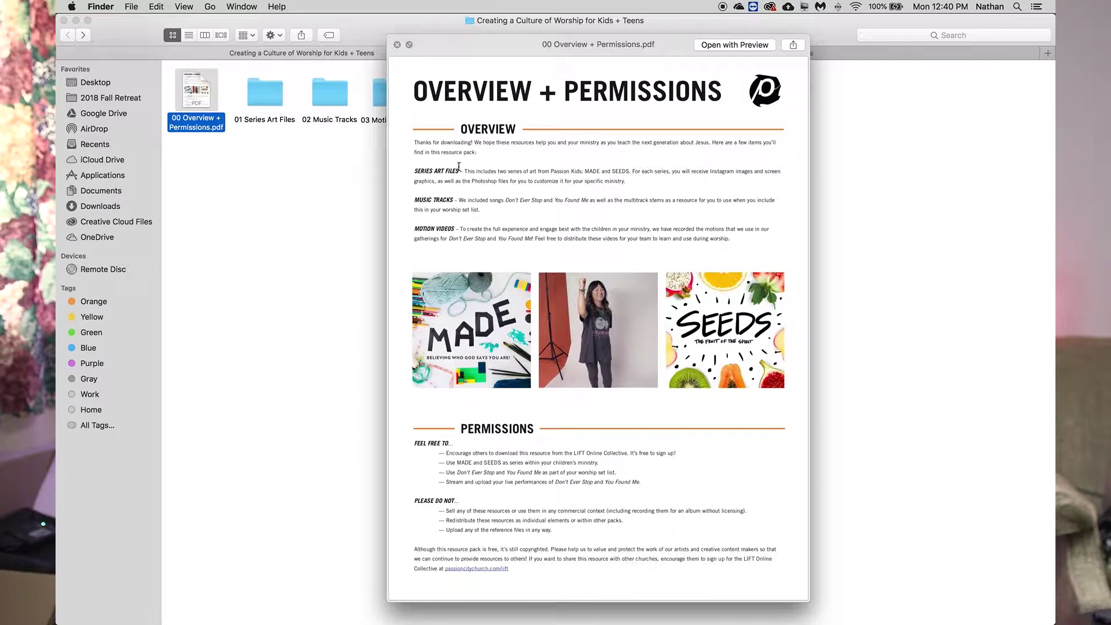
- Close the Overview + Permissions PDF preview and open the MADE folder inside 01 Series Art Files
click(397, 46)
double_click(261, 95)
double_click(196, 85)
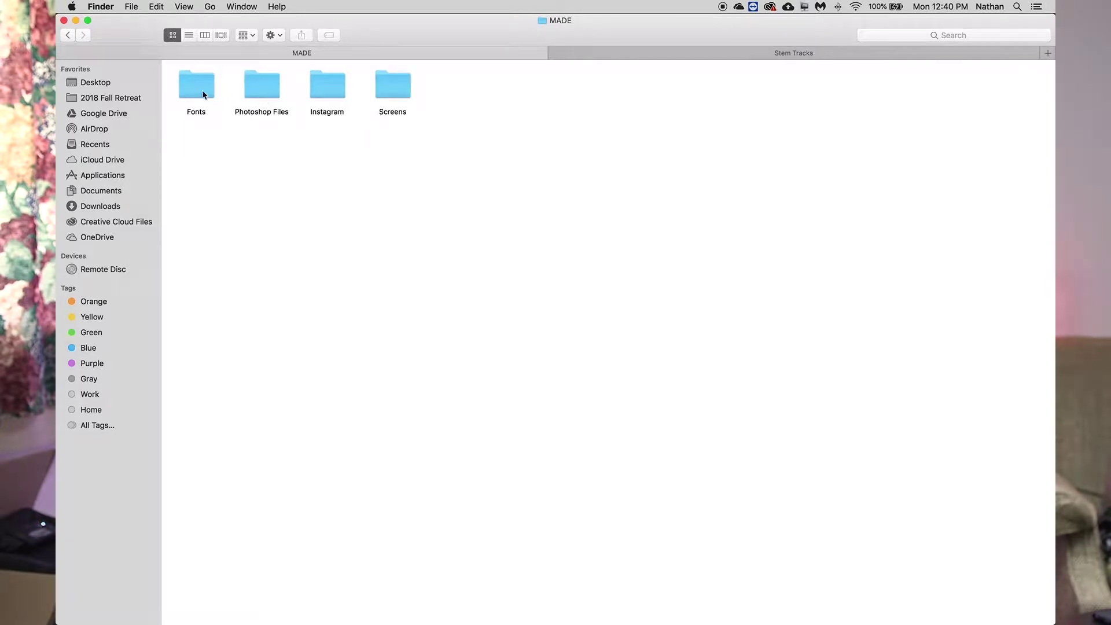
- Look into the MADE series' Fonts folder and return to the MADE folder
click(199, 91)
key(space)
key(space)
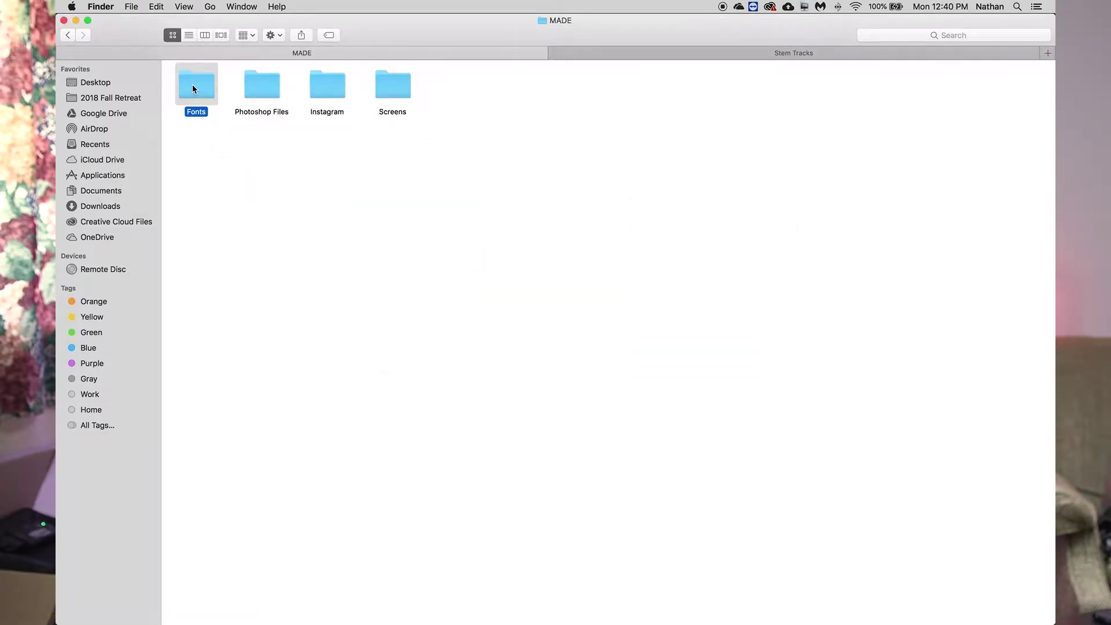
double_click(193, 85)
click(67, 34)
- Preview the Instagram, Lyrics and Scripture PSD artwork in MADE's Photoshop Files folder, then go back to the MADE folder
double_click(254, 85)
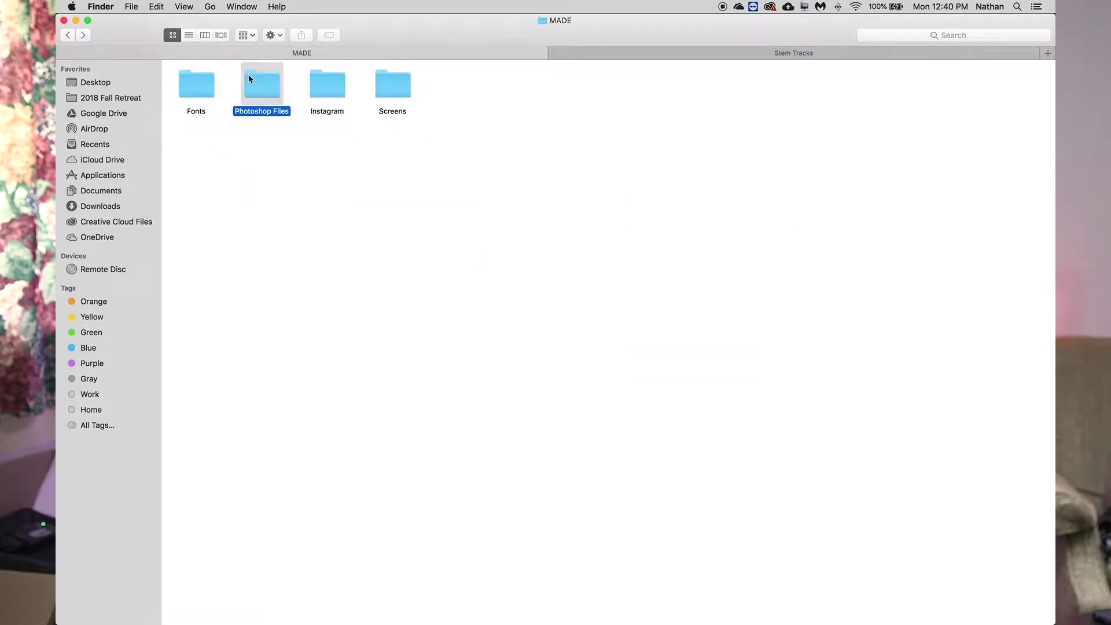
click(200, 86)
key(space)
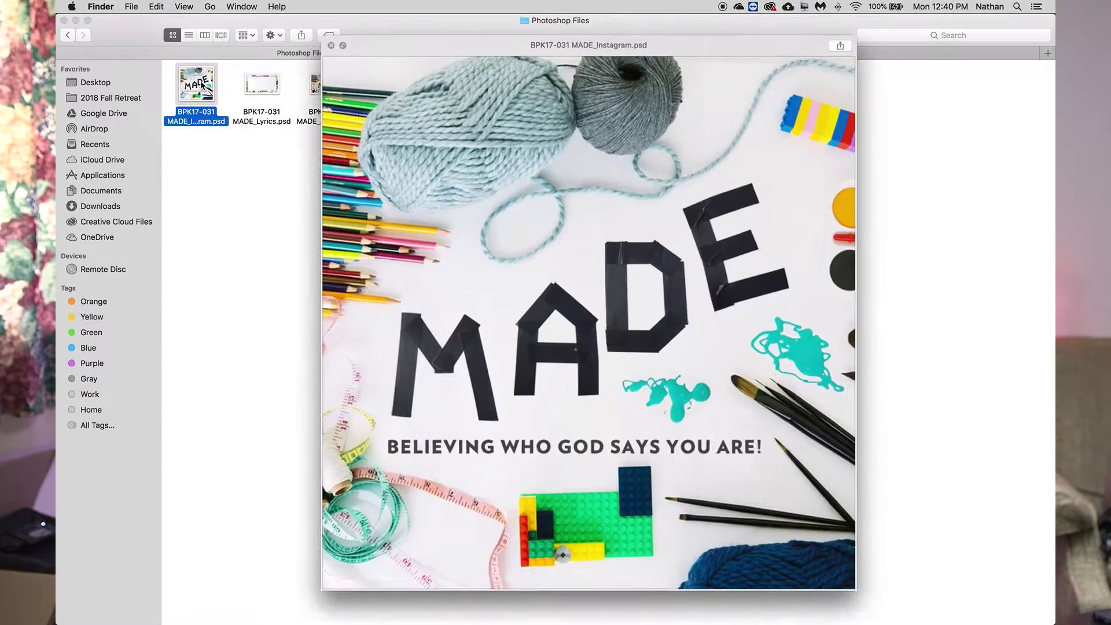
key(Right)
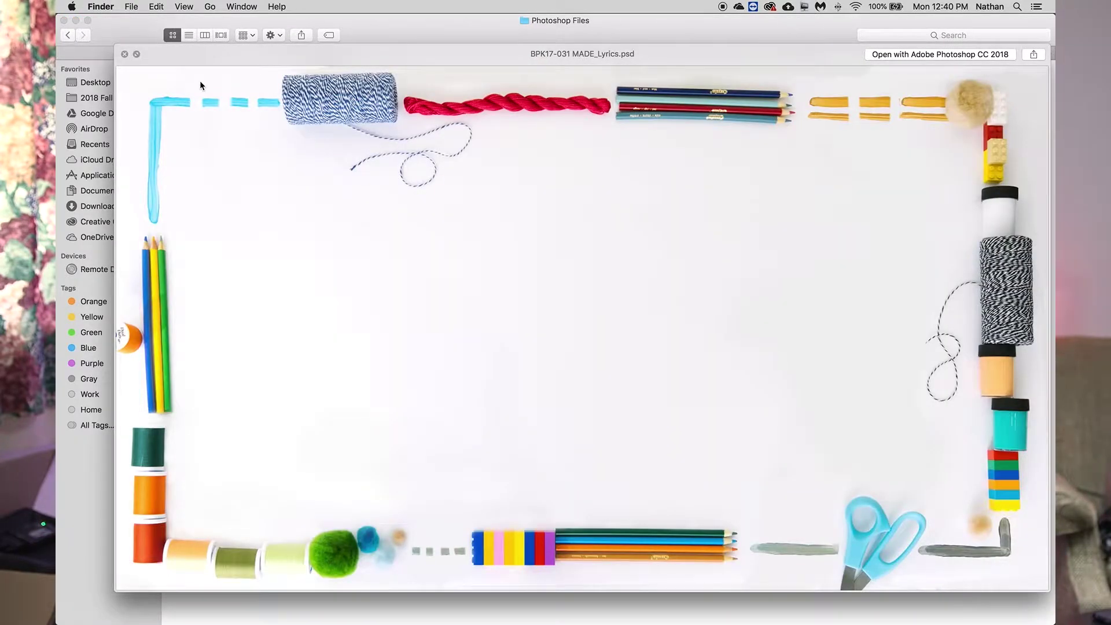
key(Right)
key(Right)
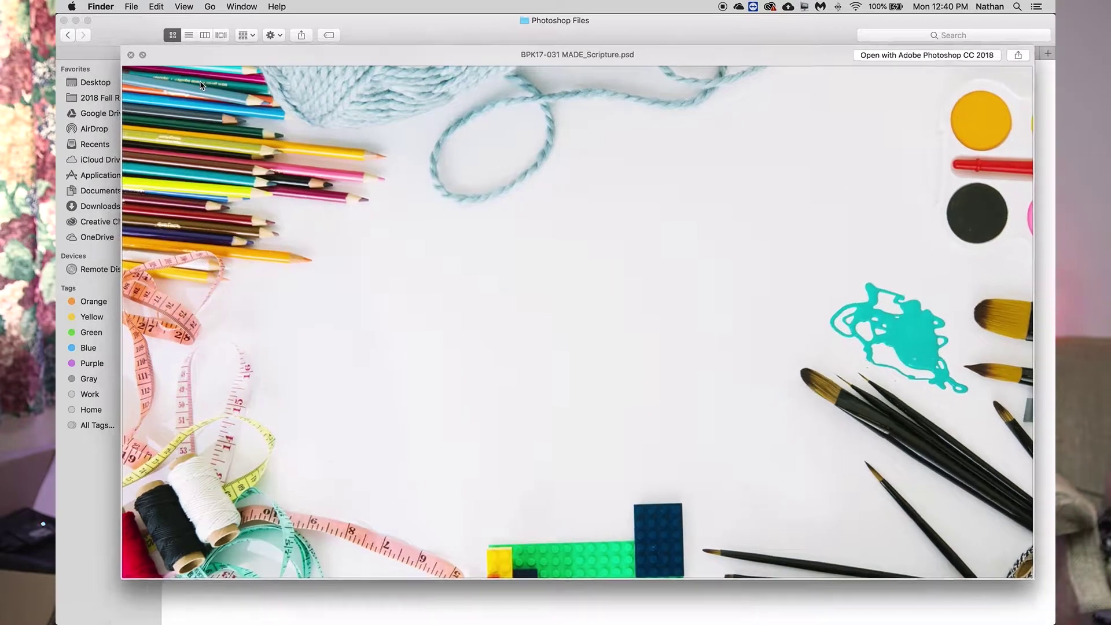
key(space)
click(69, 35)
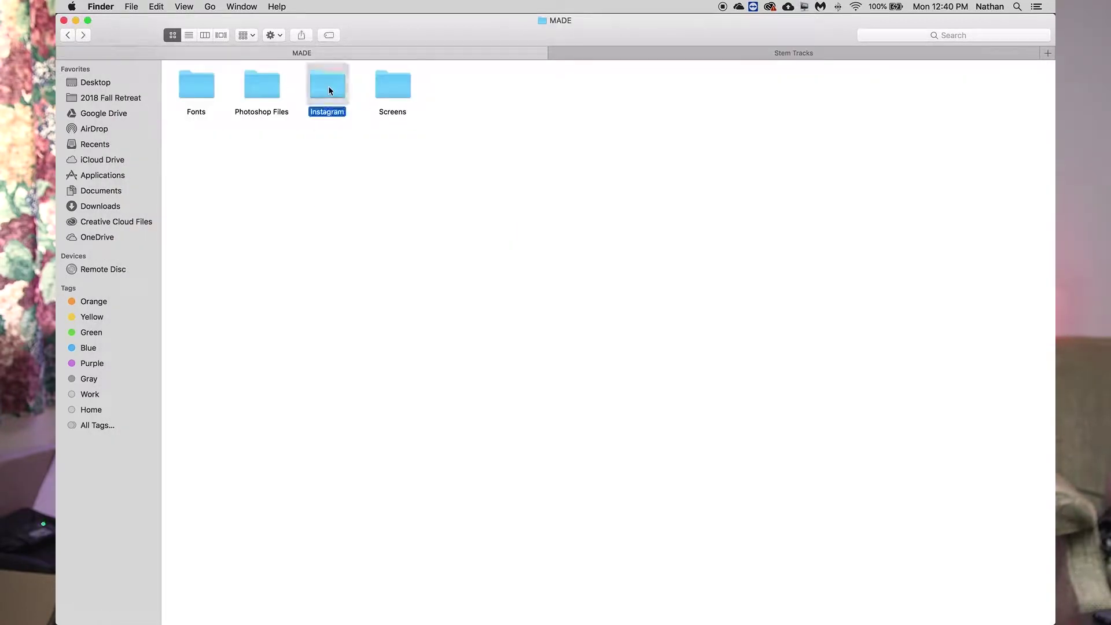
- Preview the JPG artwork in MADE's Instagram folder and return to the MADE folder
double_click(329, 88)
key(space)
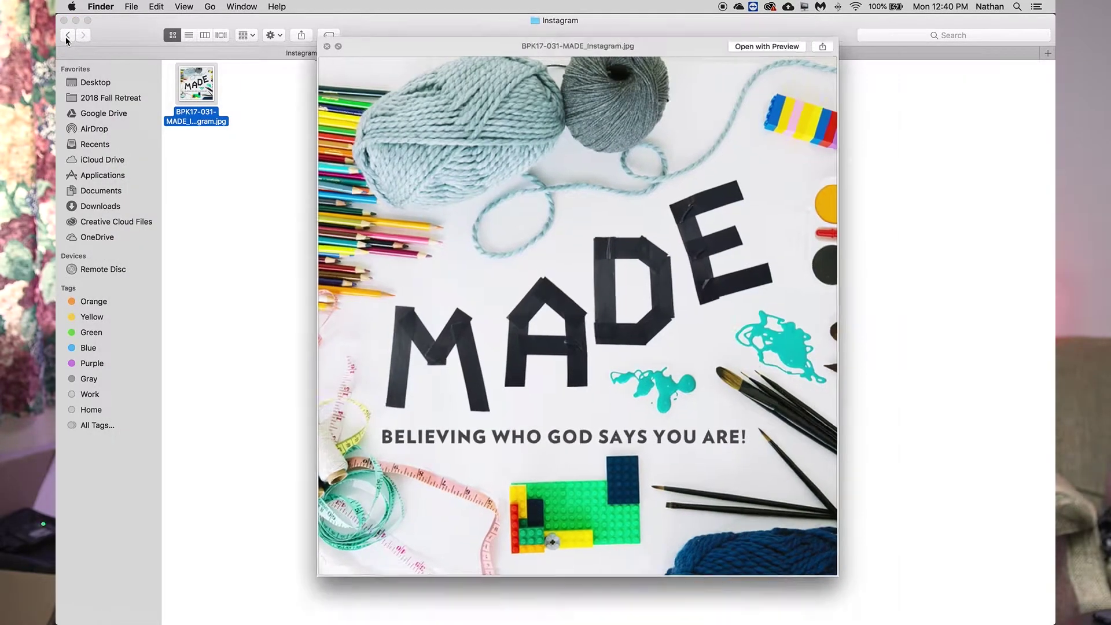
key(space)
click(69, 35)
- Preview the lyrics, scripture and main graphic images in MADE's Screens folder and return to 01 Series Art Files
double_click(398, 91)
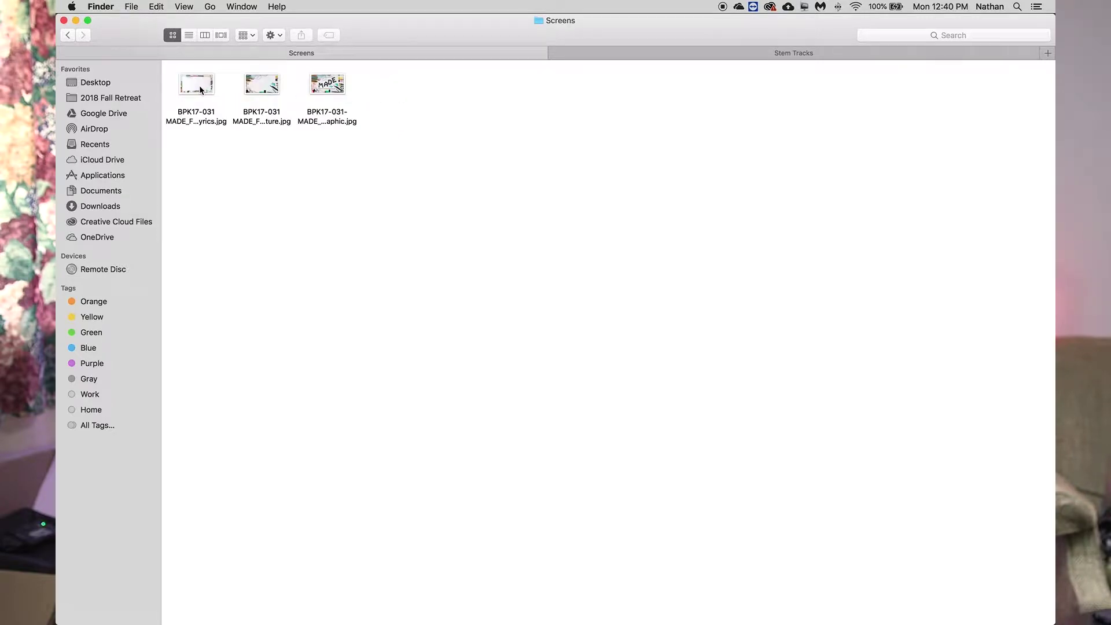
click(192, 85)
key(space)
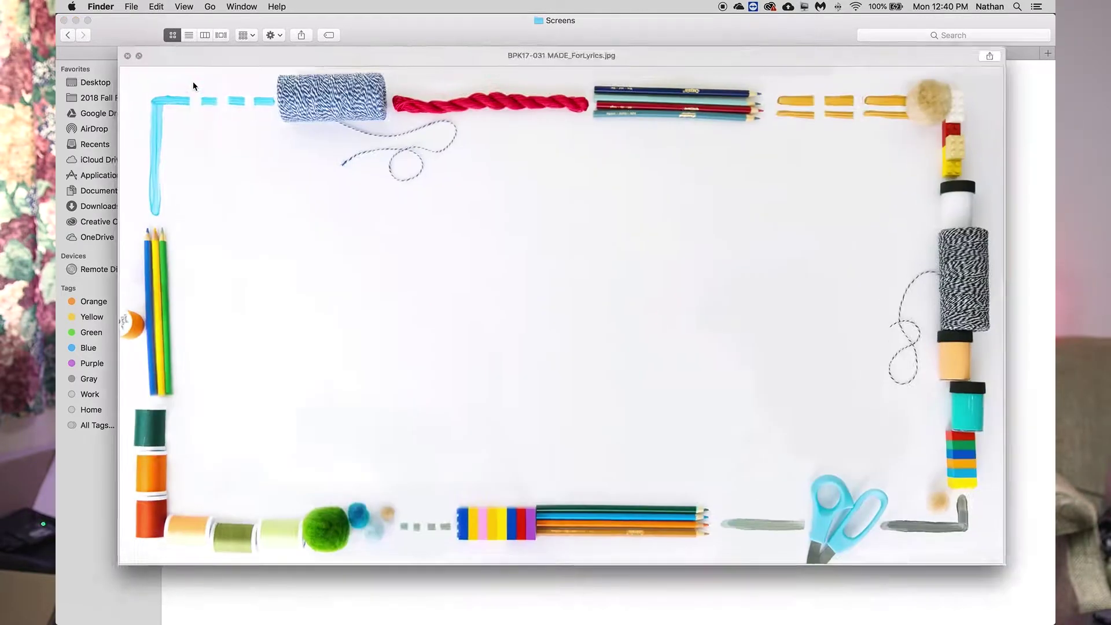
key(Right)
key(Right)
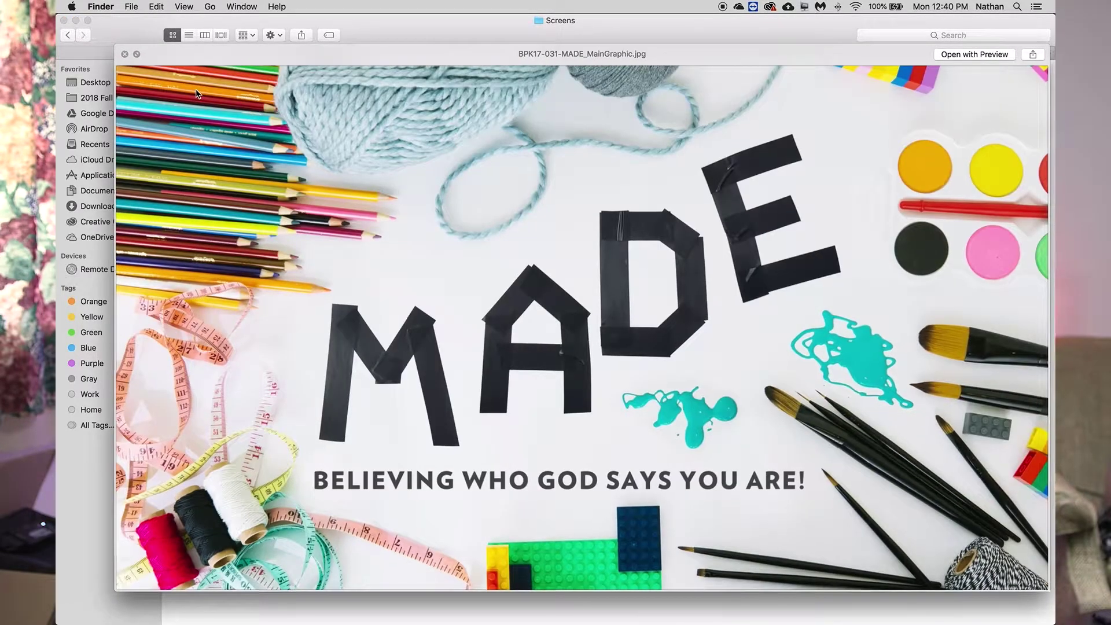
key(space)
click(68, 36)
click(67, 36)
- Preview the SEEDS series PSD artwork in its Photoshop Files folder, from Love through the Instagram graphic, and return to the SEEDS folder
double_click(274, 89)
double_click(203, 86)
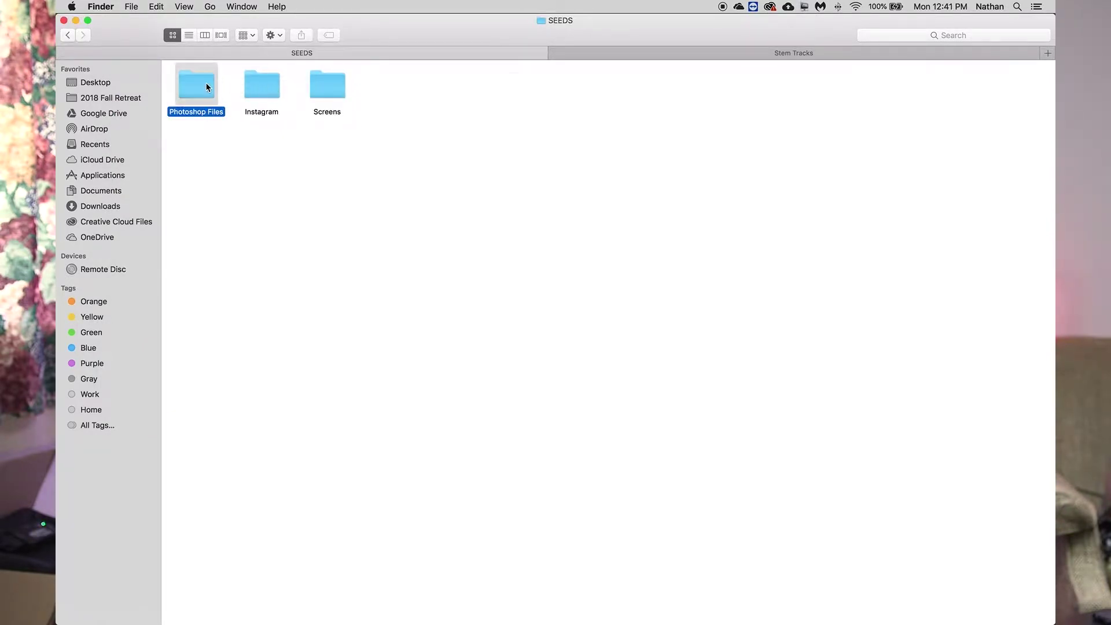
click(201, 90)
key(space)
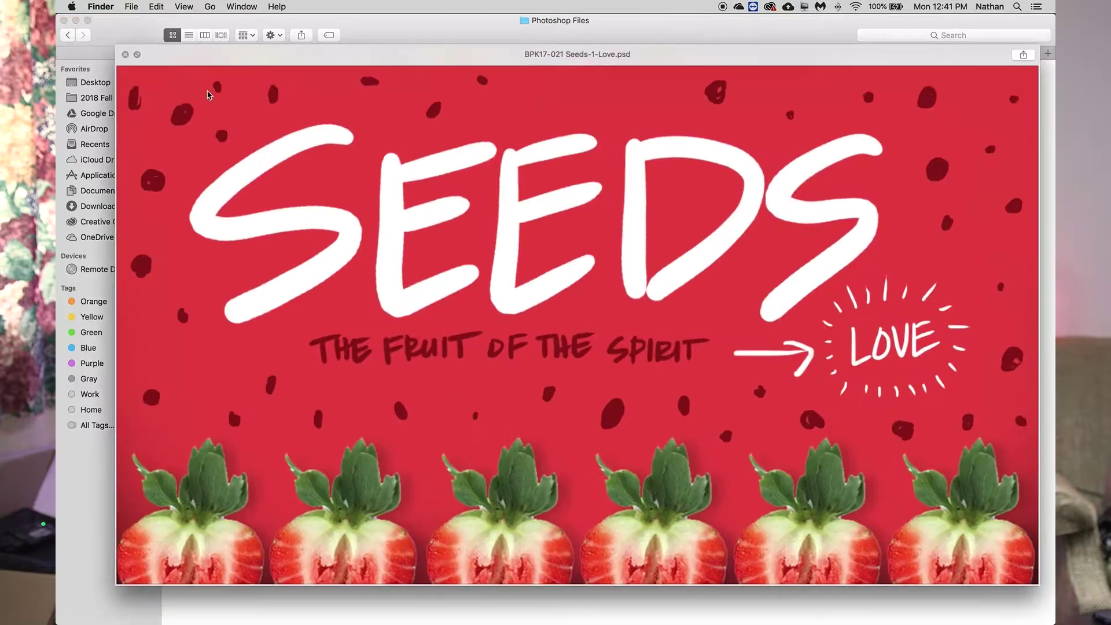
key(Right)
key(Right)
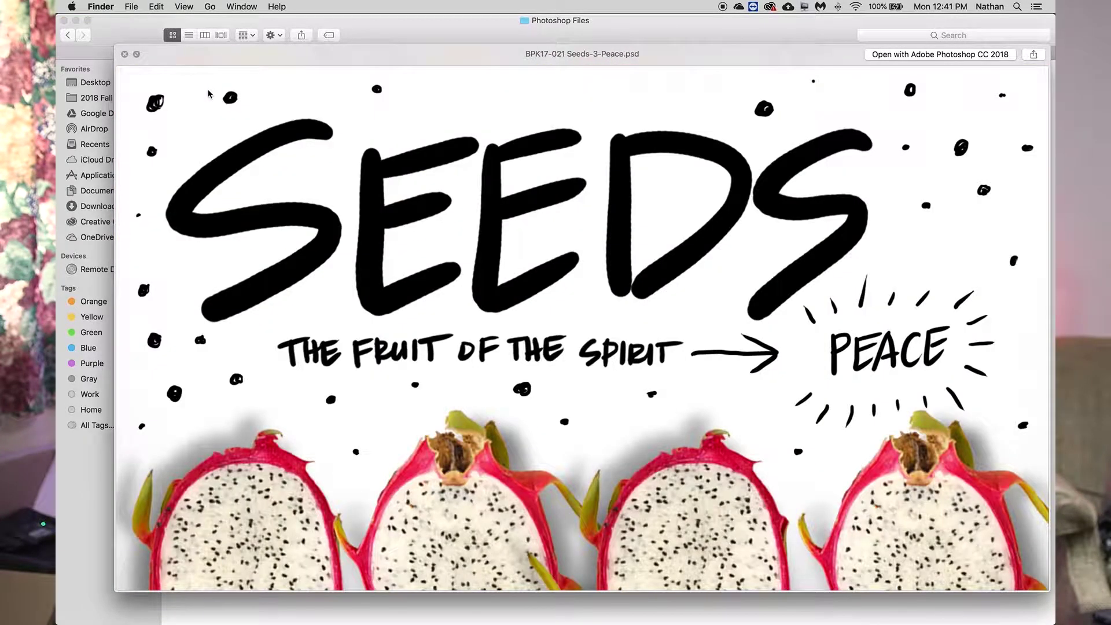
key(Right)
key(Right)
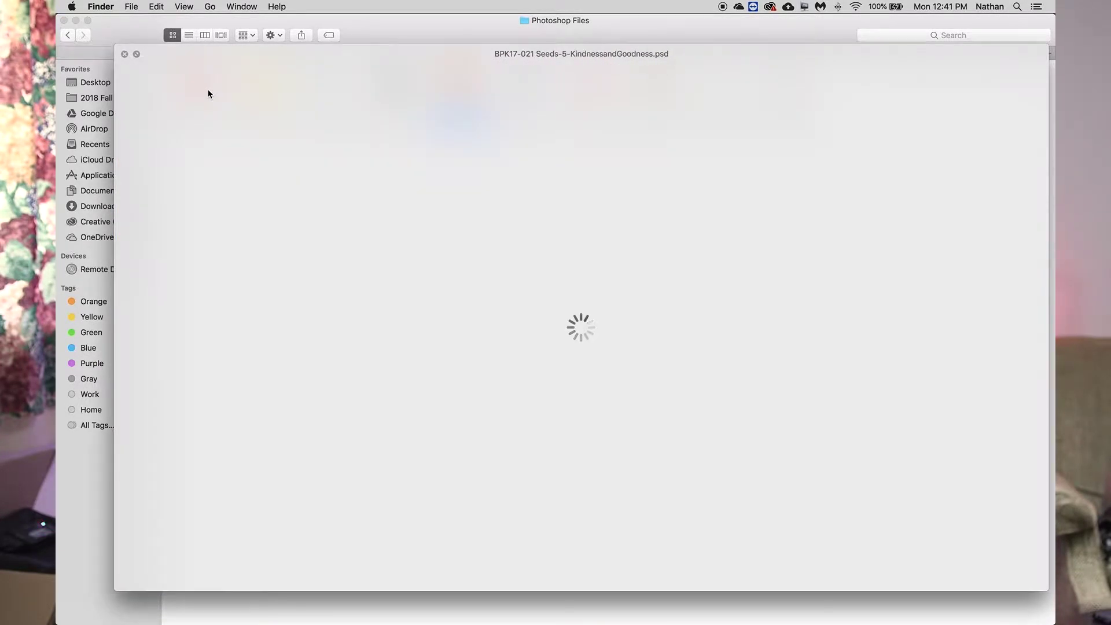
key(Right)
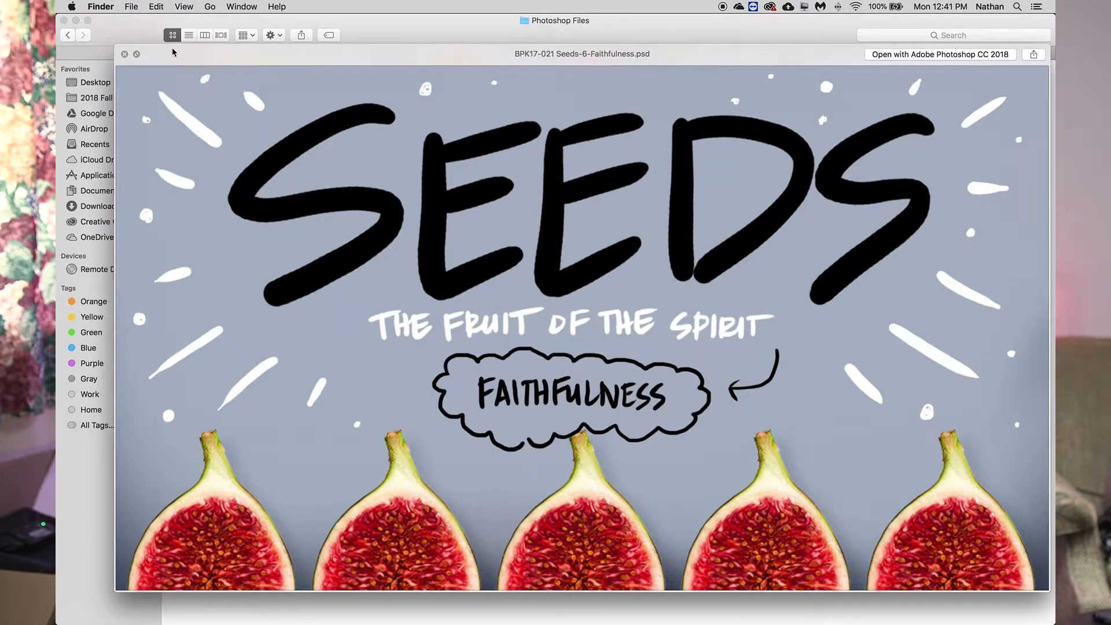
key(Right)
key(Right)
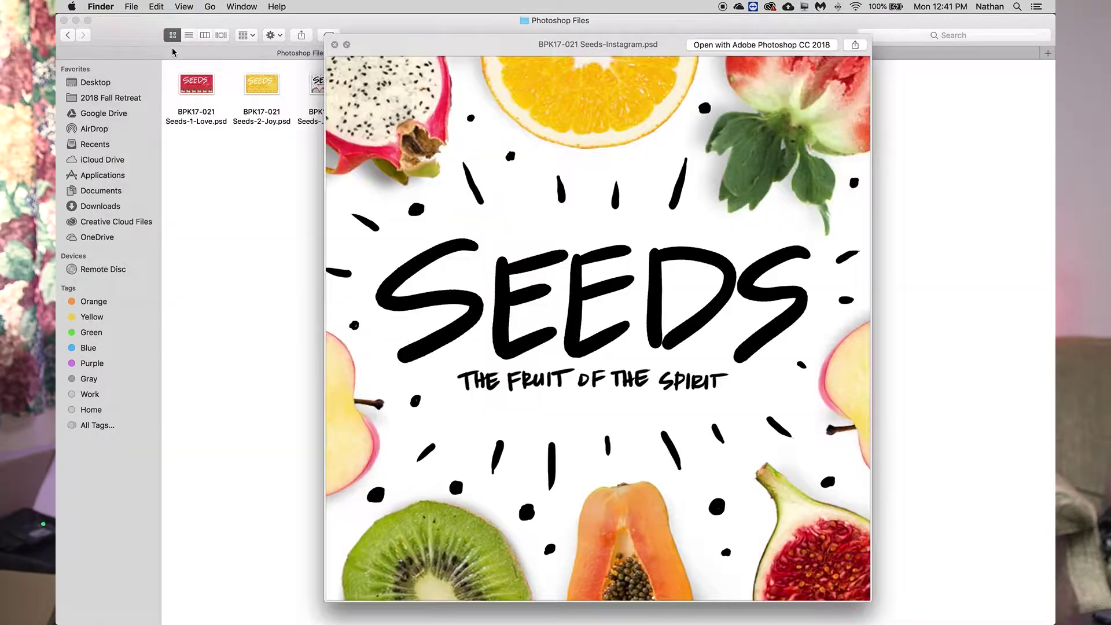
key(Right)
key(space)
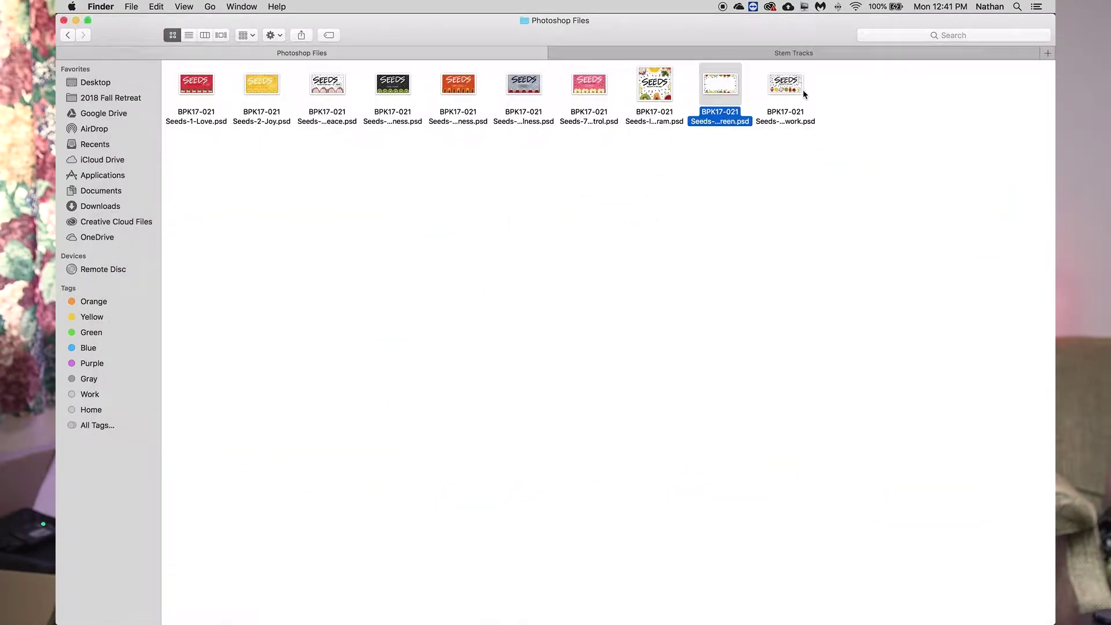
click(69, 35)
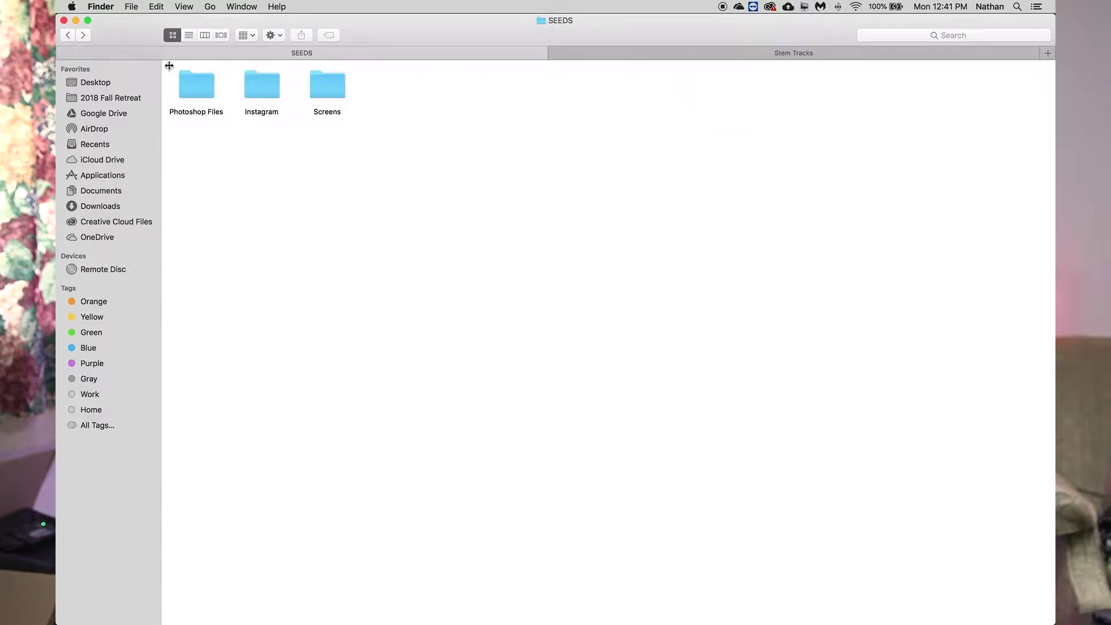
- Preview the JPG artwork in the SEEDS Instagram folder and return to the SEEDS folder
double_click(265, 90)
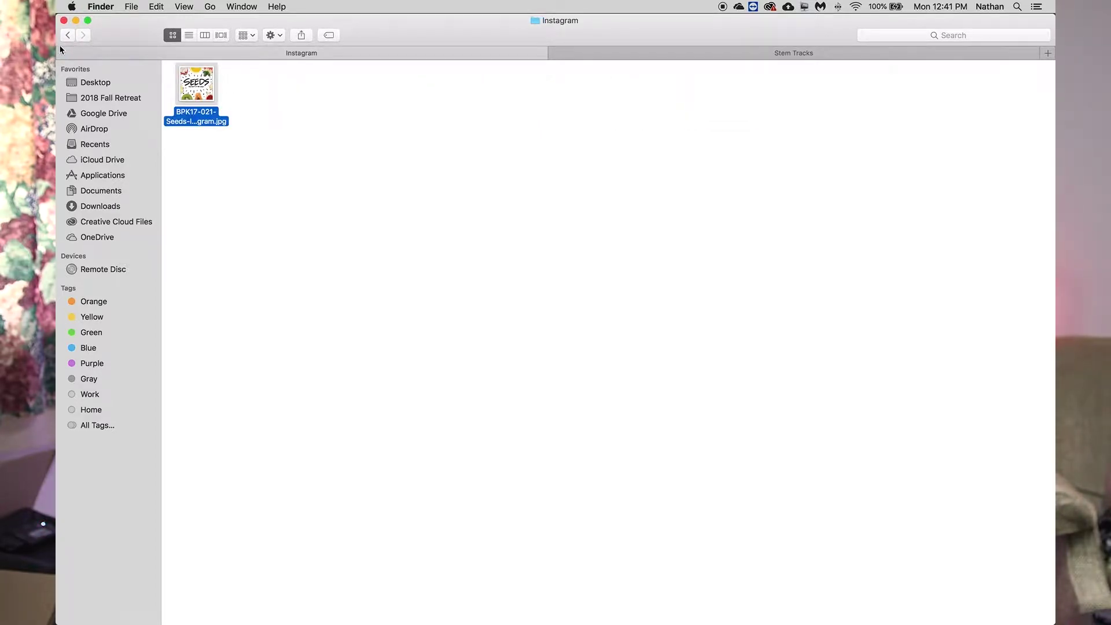
key(space)
key(space)
click(68, 35)
- Look at the images in the SEEDS Screens folder and return to 01 Series Art Files
double_click(323, 83)
click(199, 87)
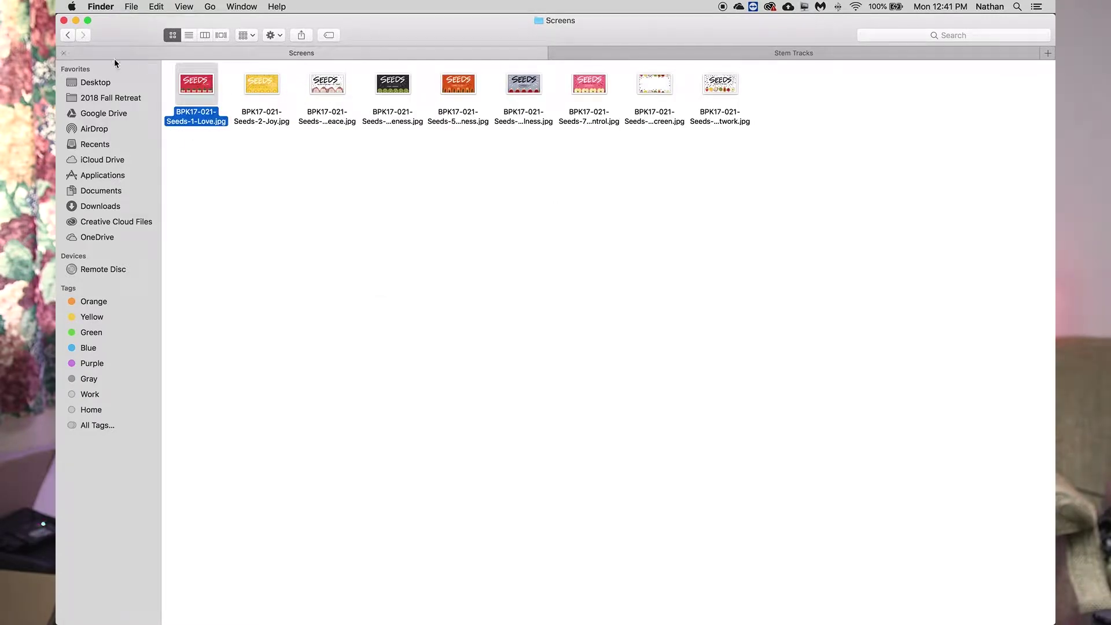
click(69, 35)
click(68, 35)
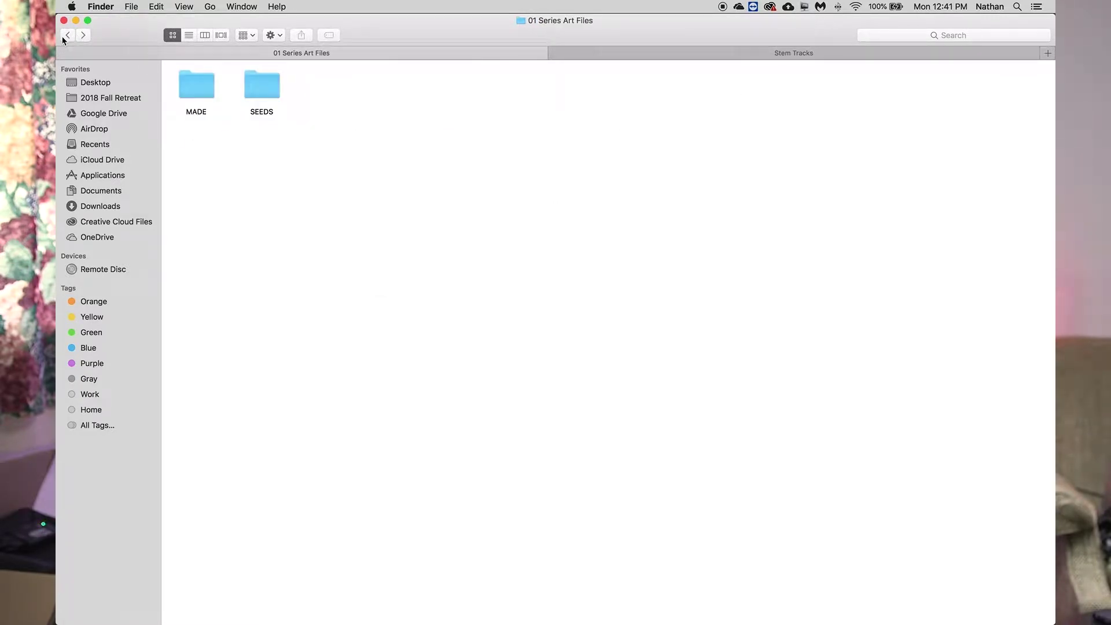
- Open the 02 Music Tracks folder and display its contents as a list
click(68, 36)
double_click(324, 89)
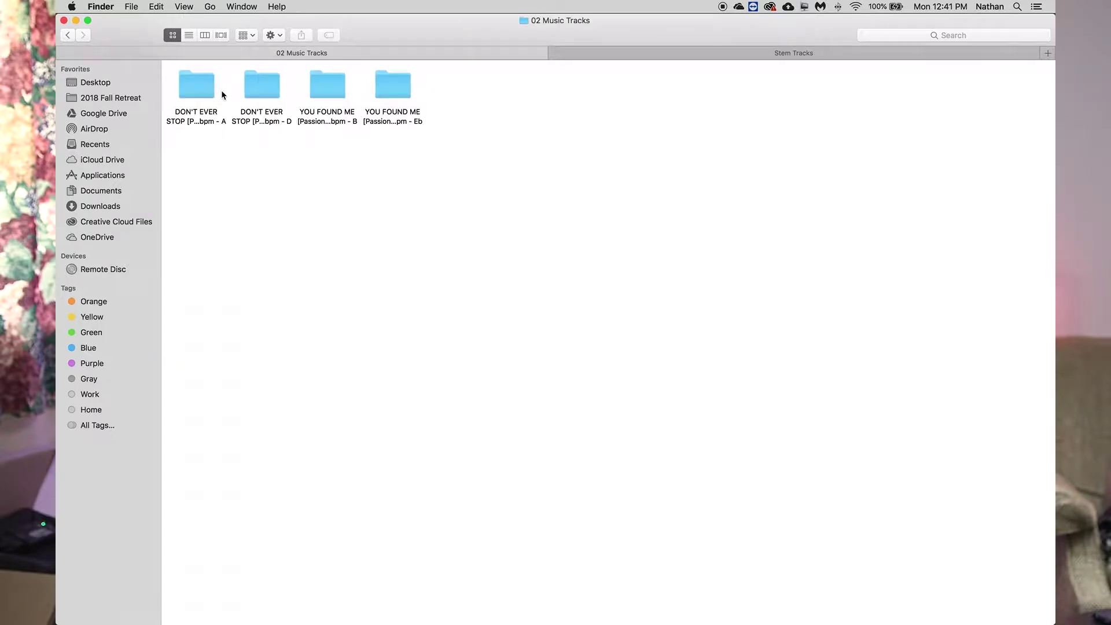
click(189, 35)
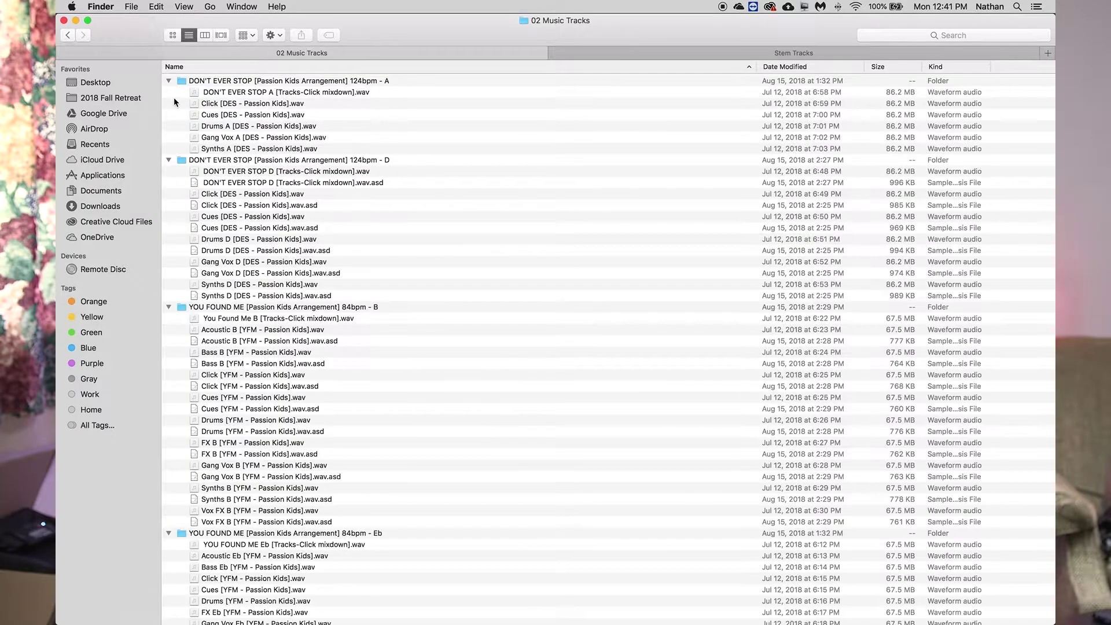
- Examine the stem files listed for Don't Ever Stop and You Found Me in their different keys
scroll(318, 379, down, 2)
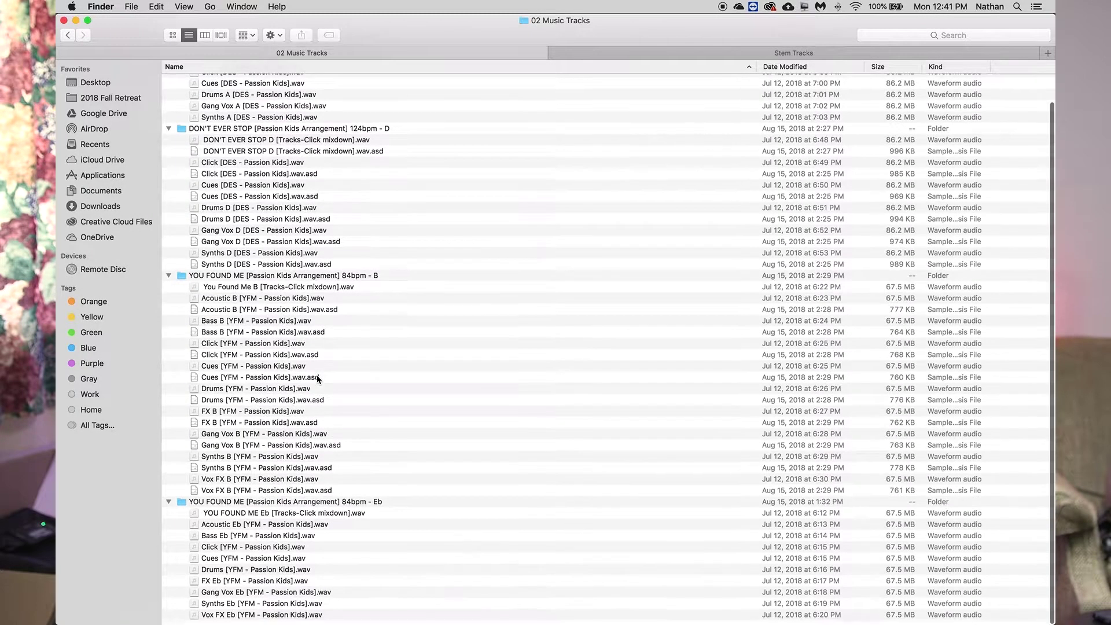
click(239, 156)
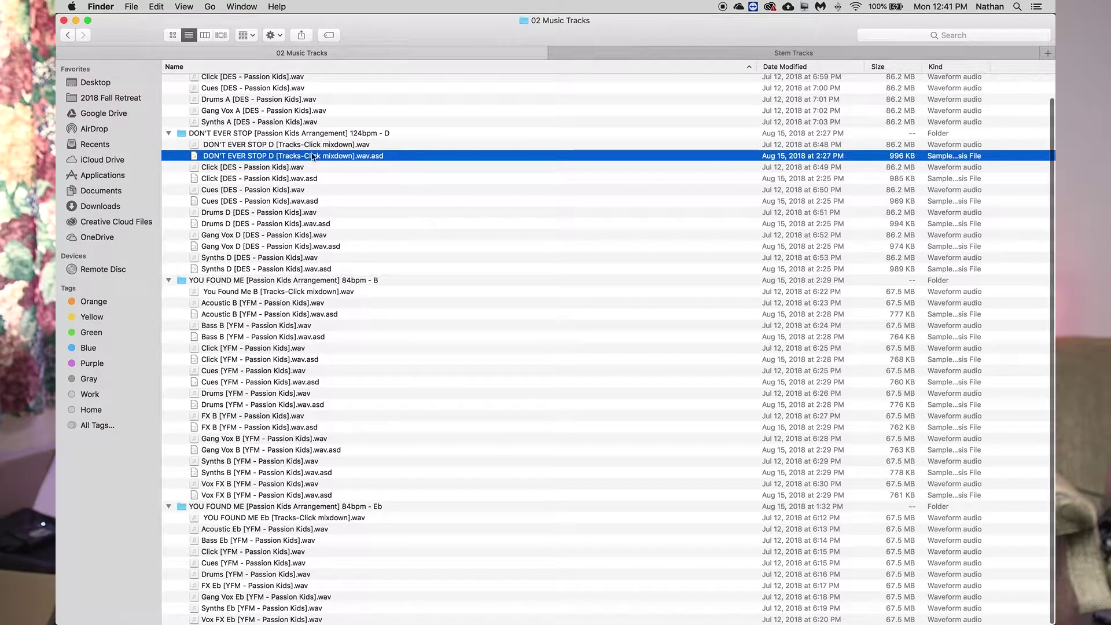
click(216, 178)
click(211, 202)
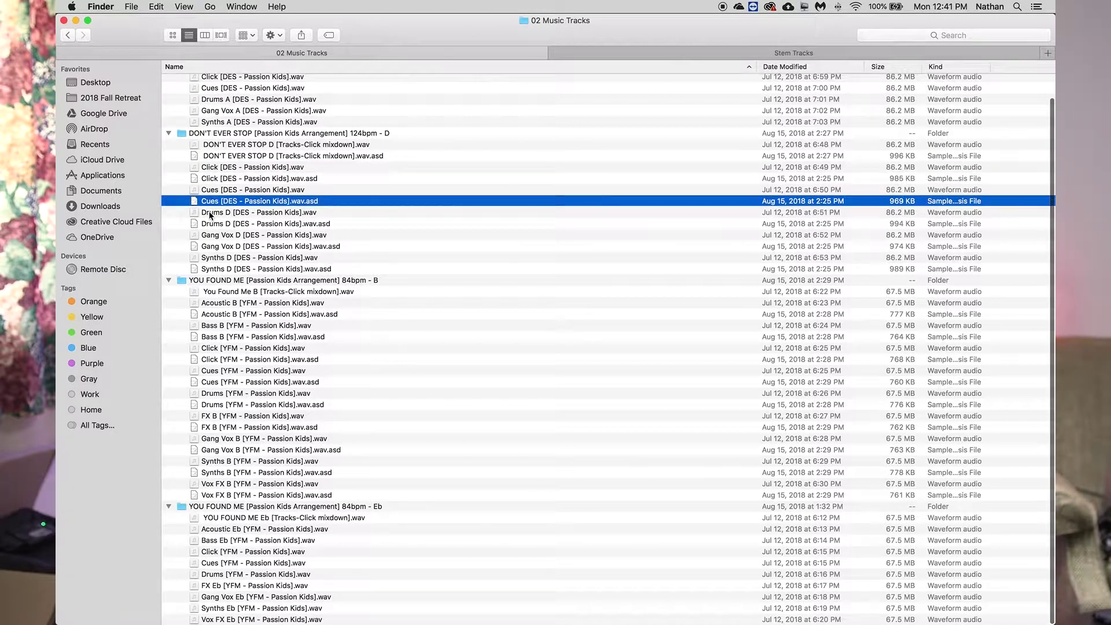
click(210, 223)
scroll(210, 226, up, 2)
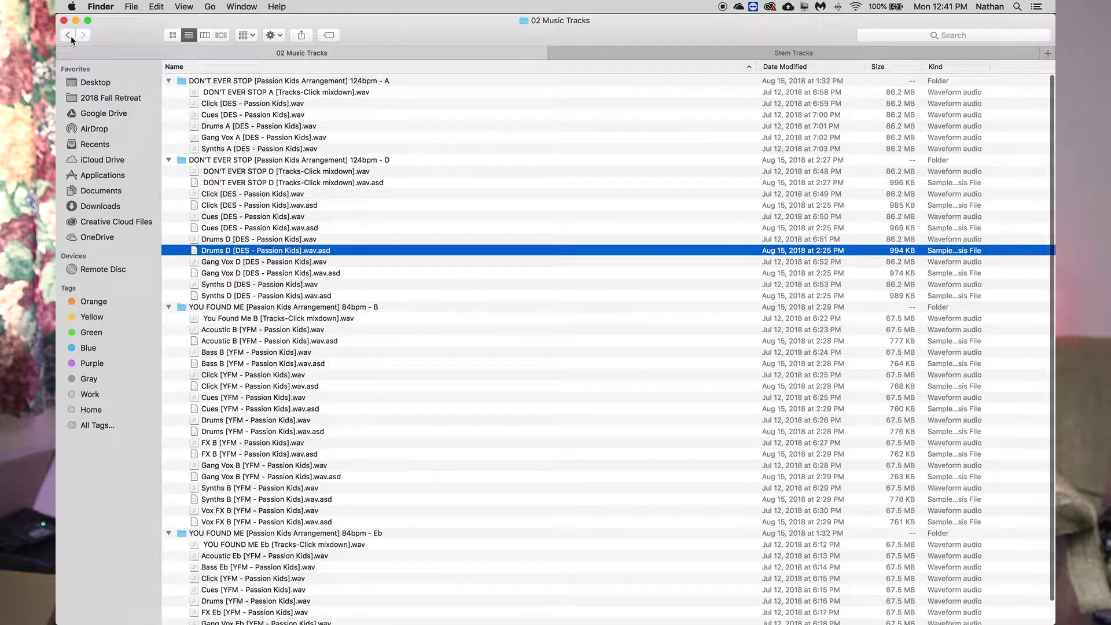
- Open the 03 Motion Videos folder and preview Don't Ever Stop Motion Video.mp4
click(71, 36)
double_click(323, 89)
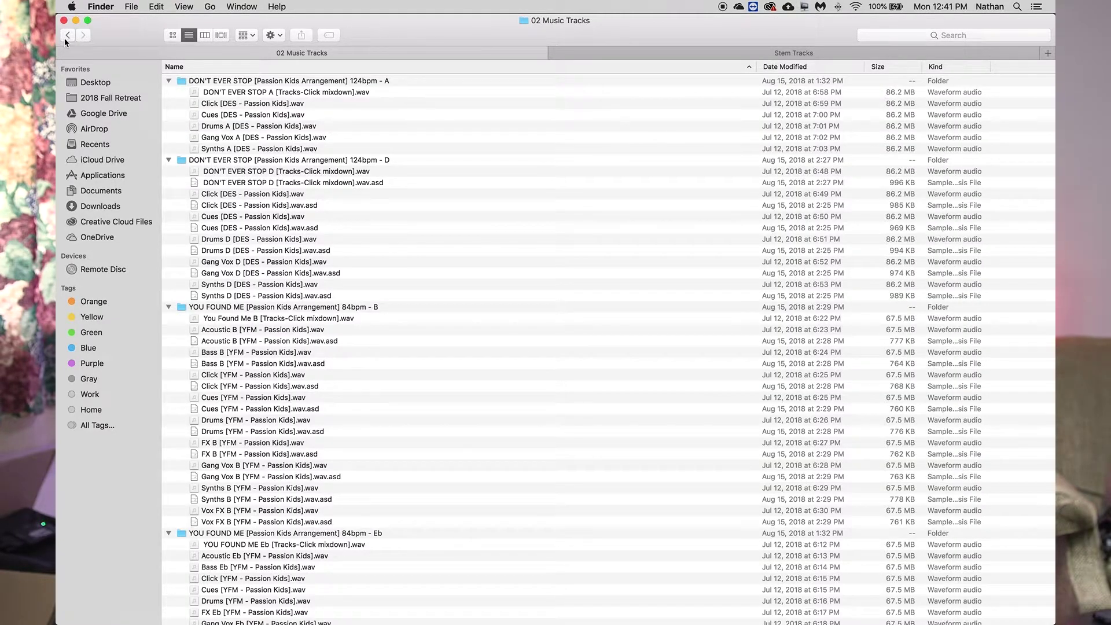
click(67, 37)
double_click(385, 94)
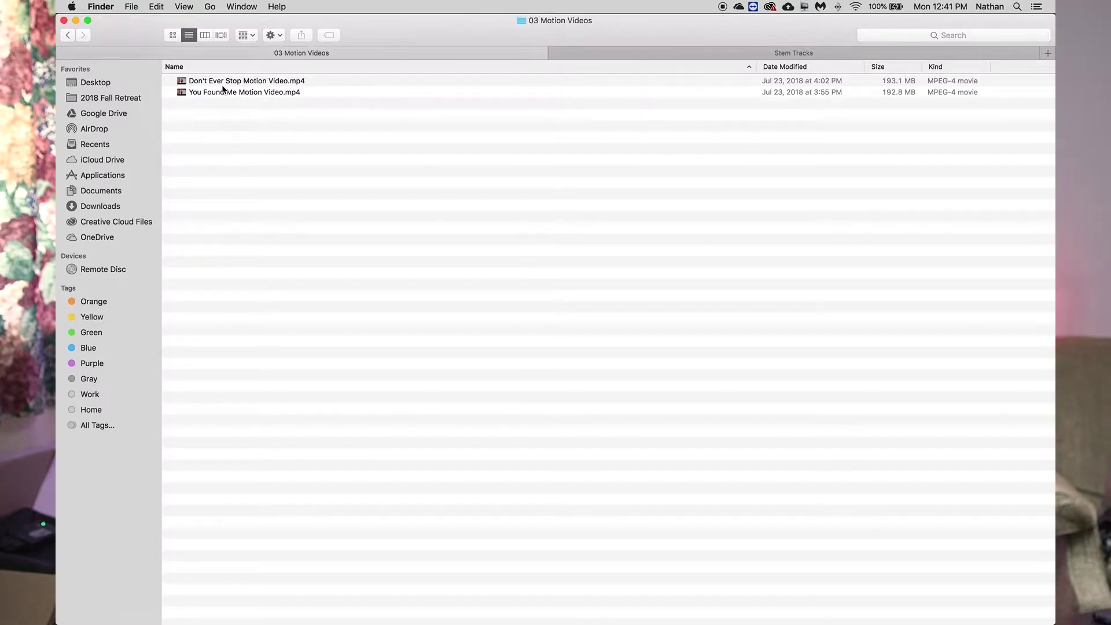
click(225, 83)
key(space)
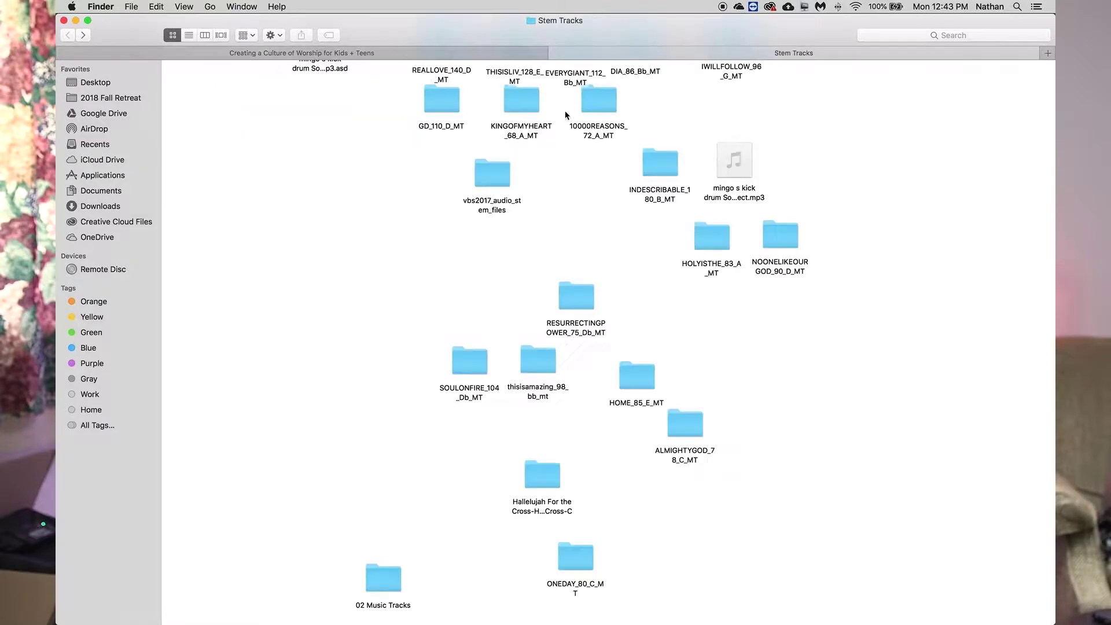
- Look through the song folders and audio files in the Stem Tracks folder
scroll(334, 369, up, 10)
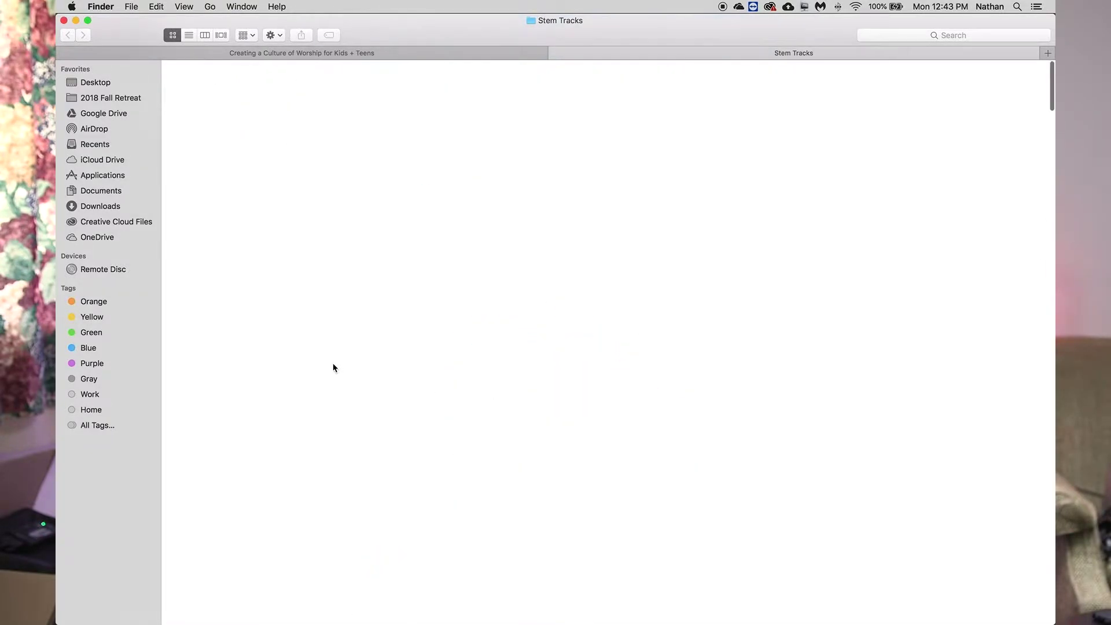
scroll(334, 368, down, 8)
scroll(335, 367, down, 10)
scroll(335, 365, down, 10)
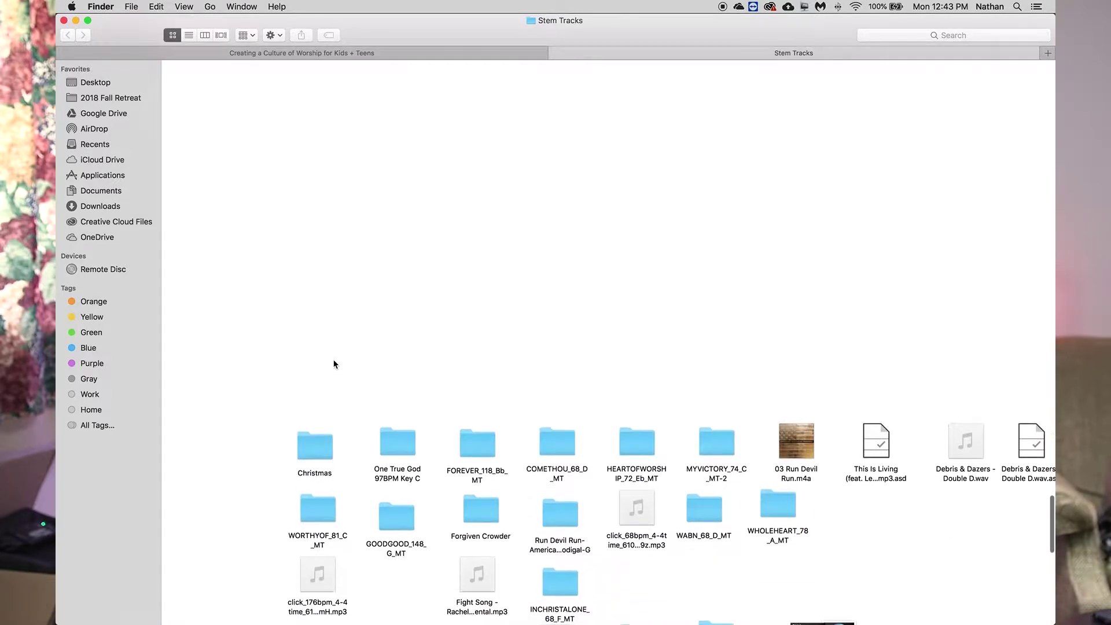
scroll(334, 365, down, 10)
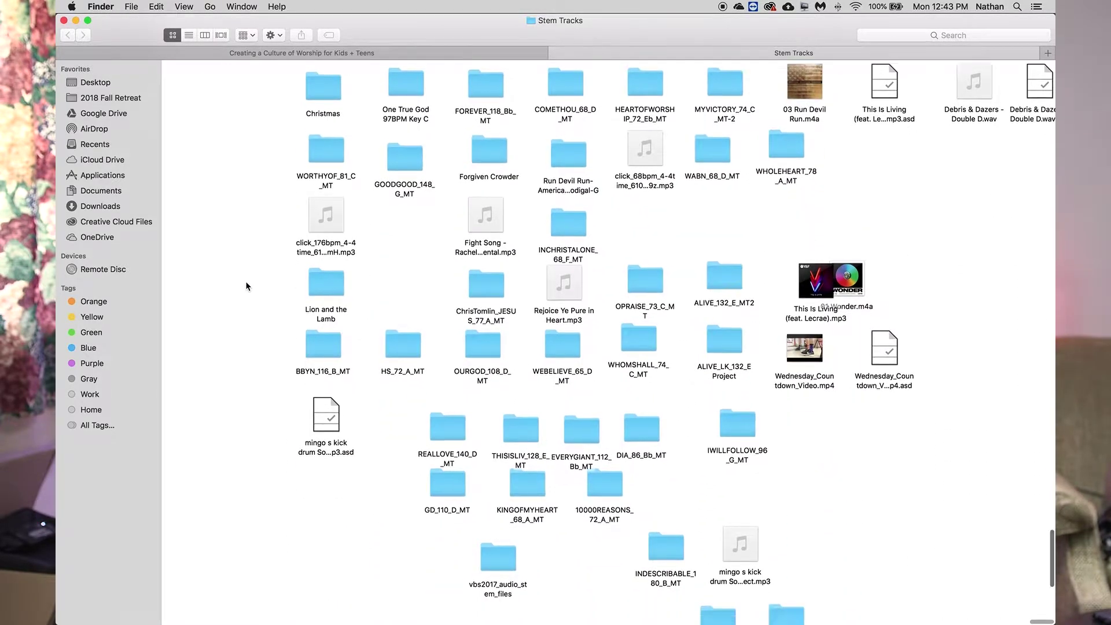
scroll(246, 286, down, 10)
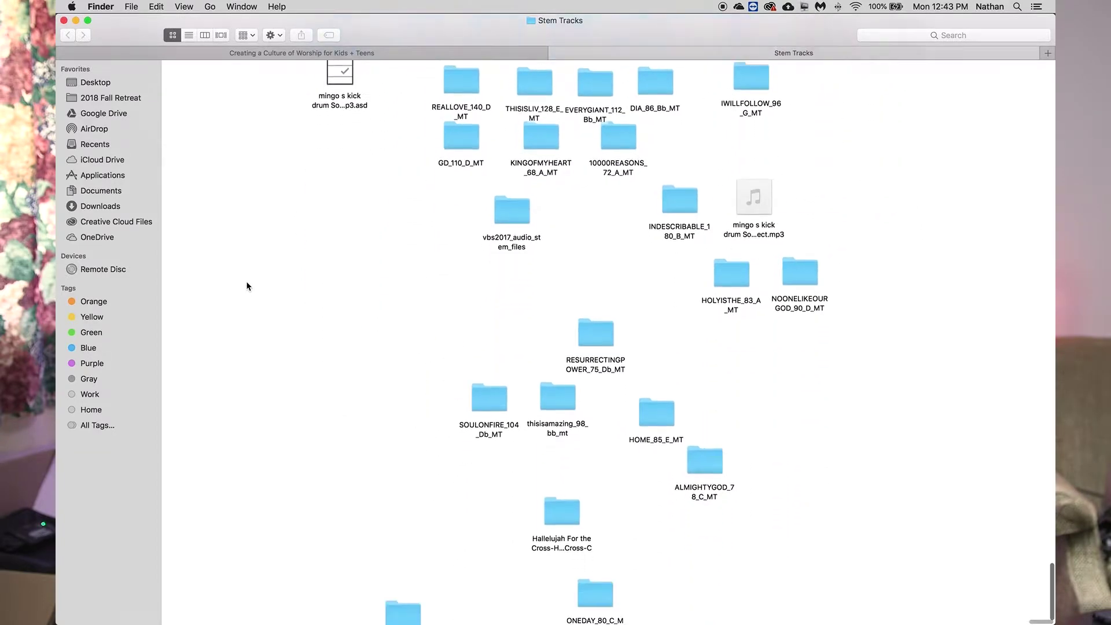
- Check the song folders in the 02 Music Tracks copy inside Stem Tracks, then return and minimize the window
scroll(247, 286, down, 2)
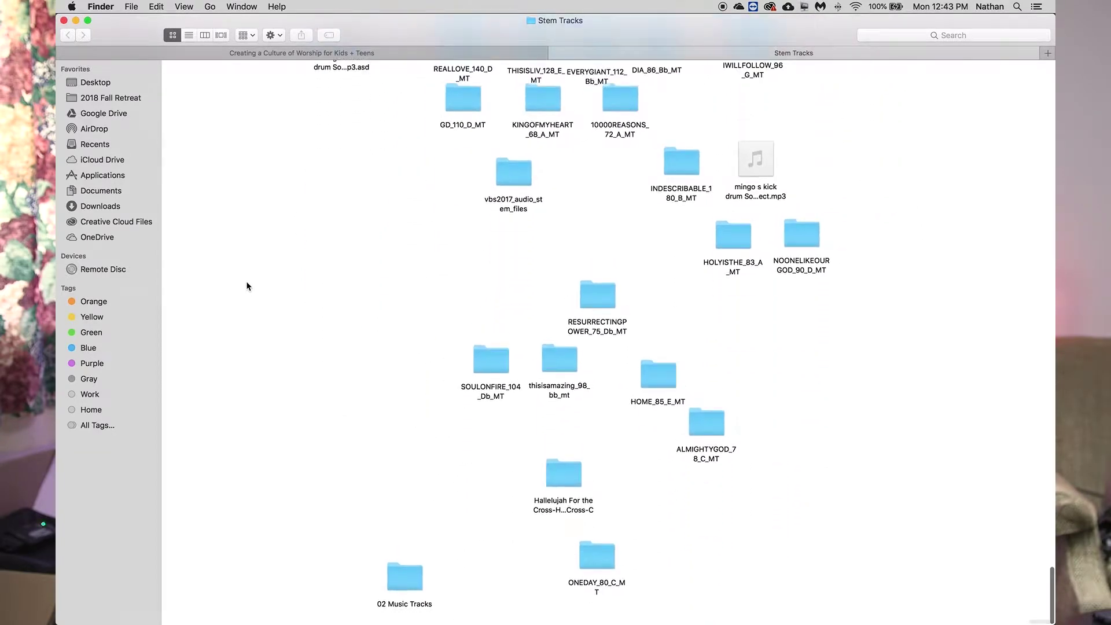
double_click(406, 581)
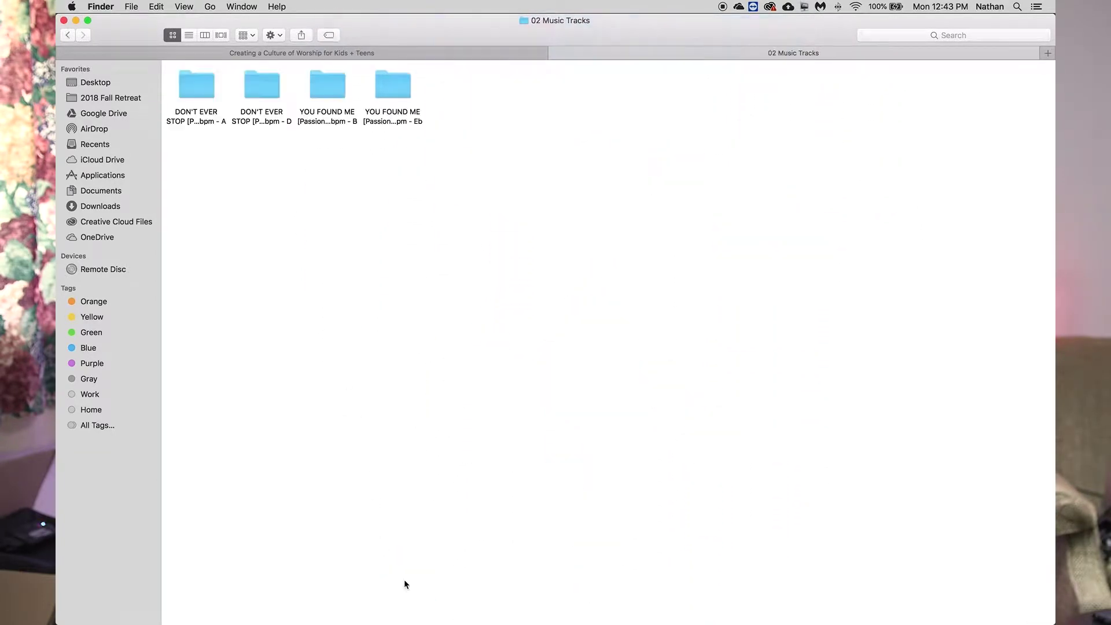
click(69, 36)
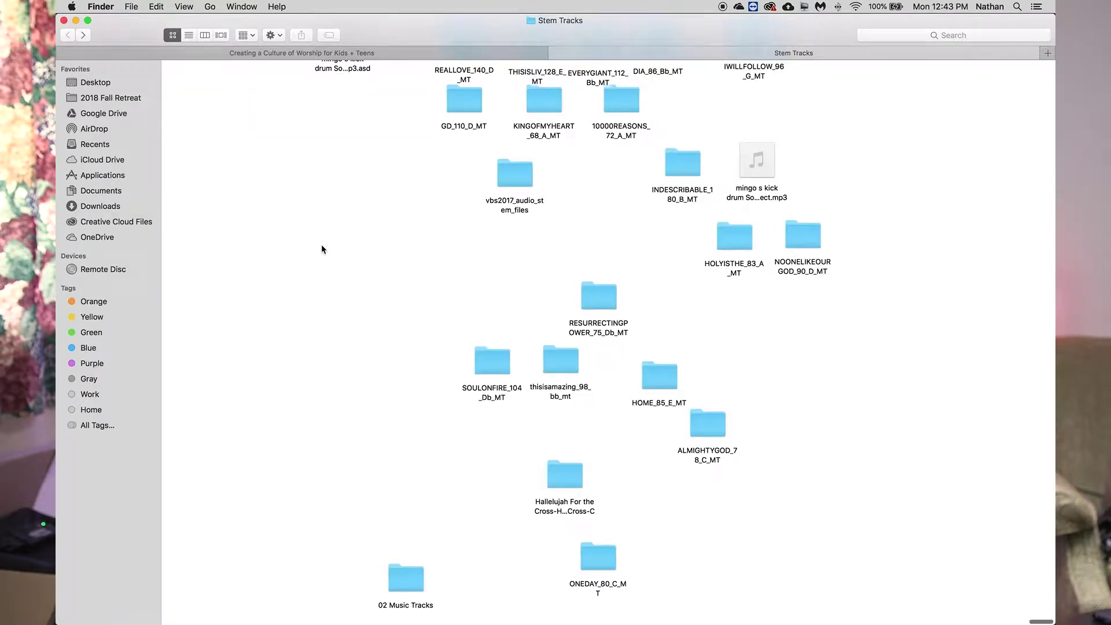
click(76, 20)
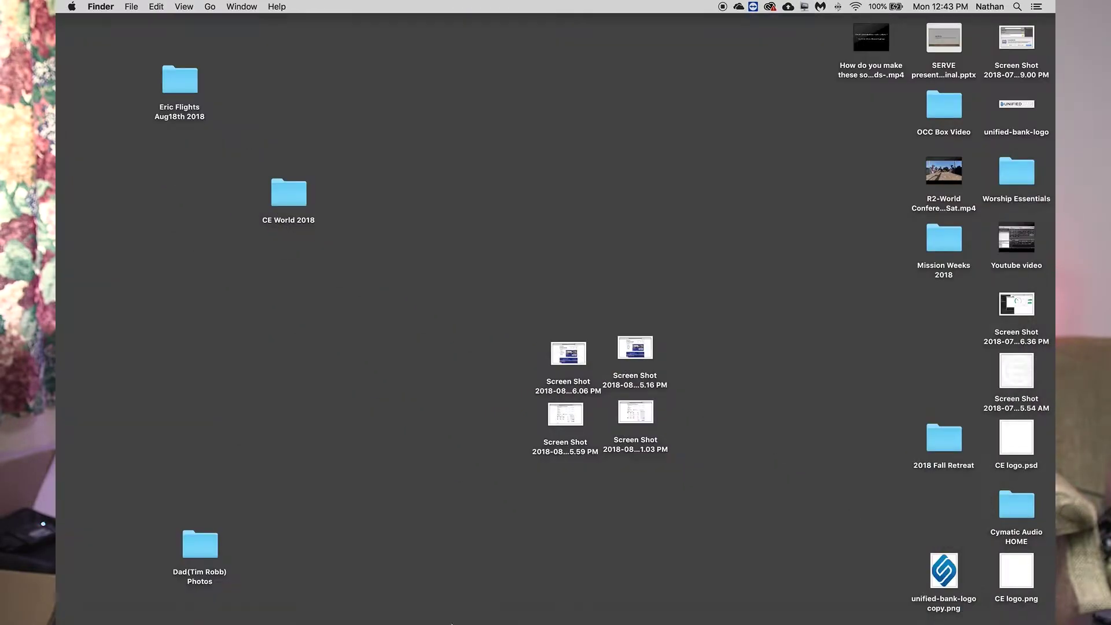
- Switch to Ableton Live and add a locator named You Found Me at bar 7481, in the empty area past the last clips
click(340, 602)
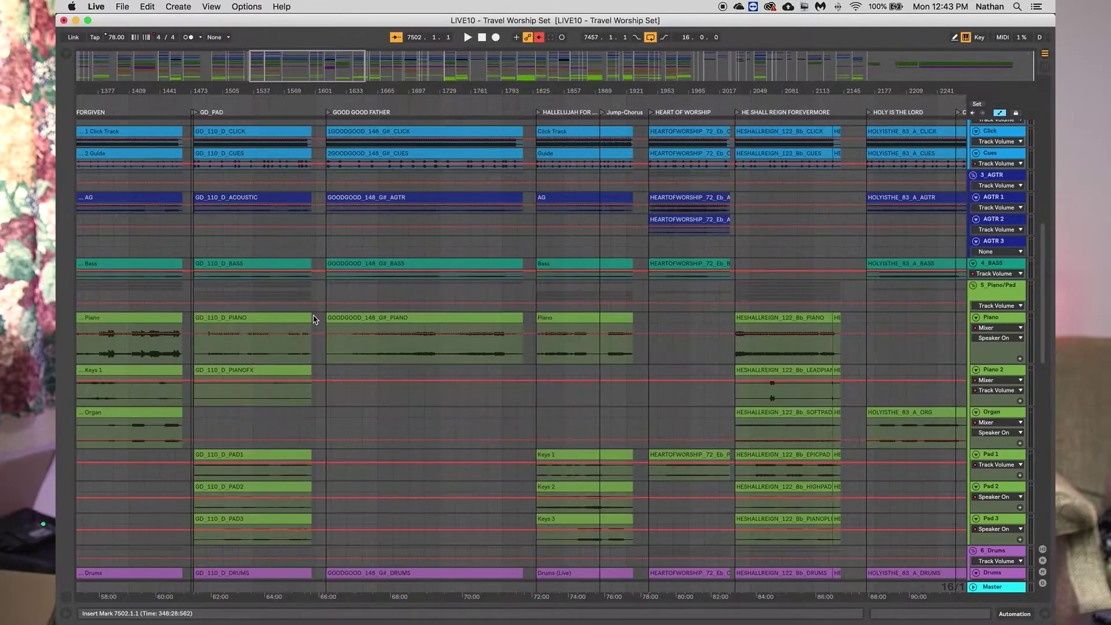
click(529, 273)
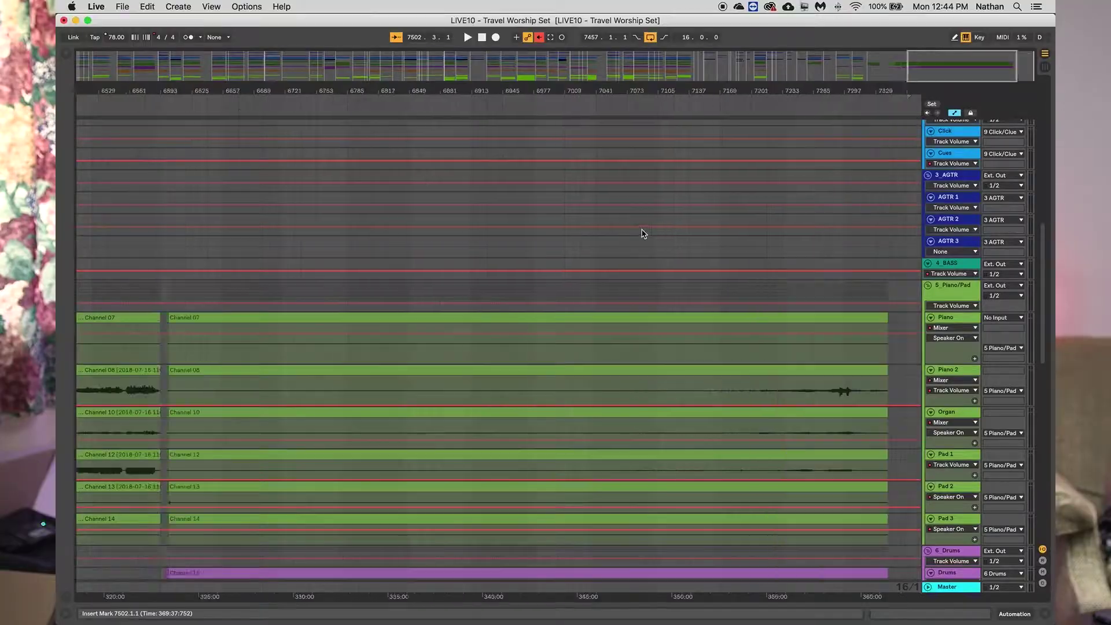
scroll(648, 231, right, 5)
scroll(652, 232, right, 15)
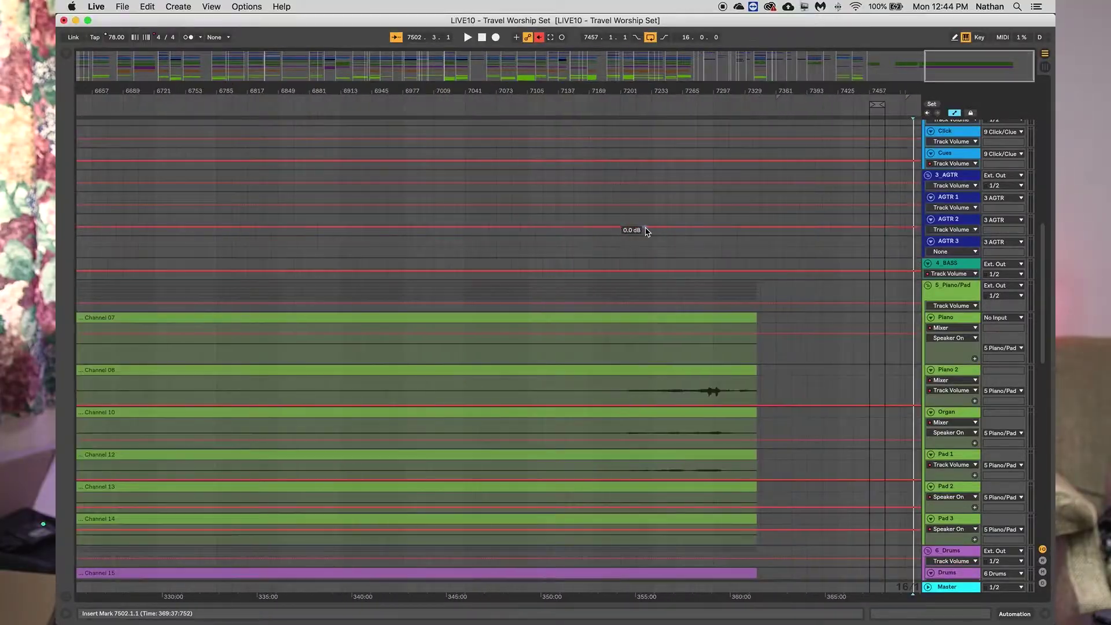
drag(938, 64, 1032, 78)
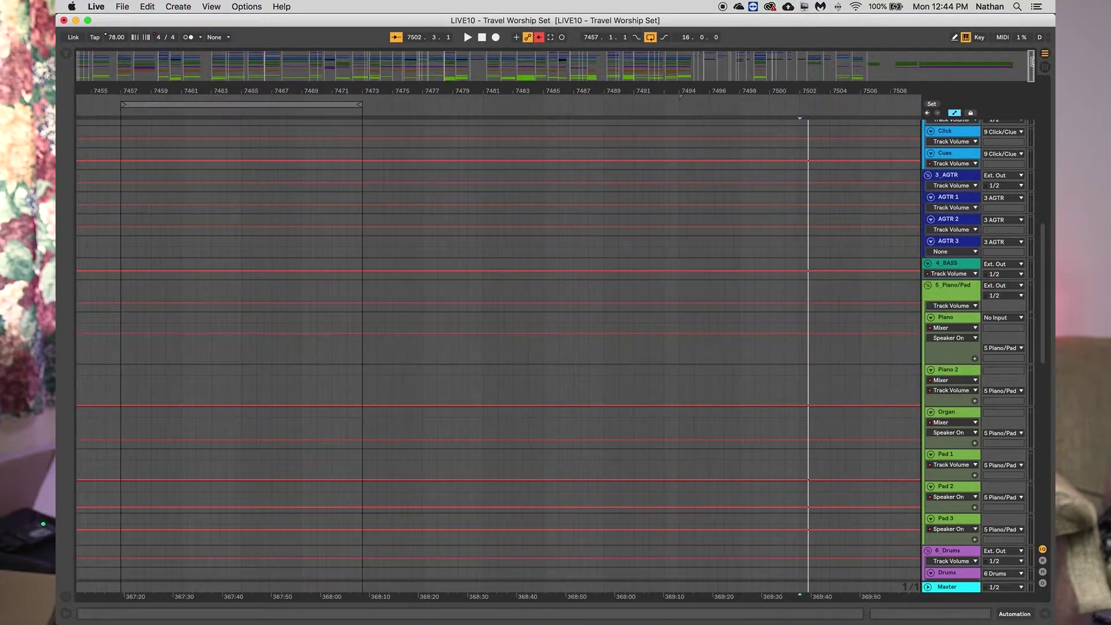
right_click(483, 105)
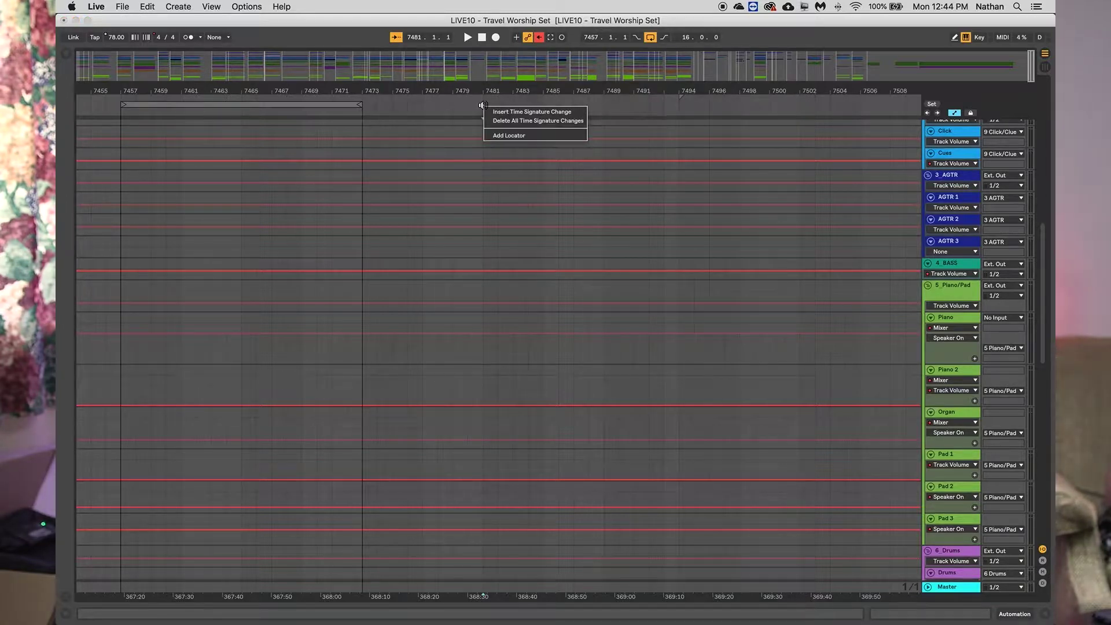
click(501, 138)
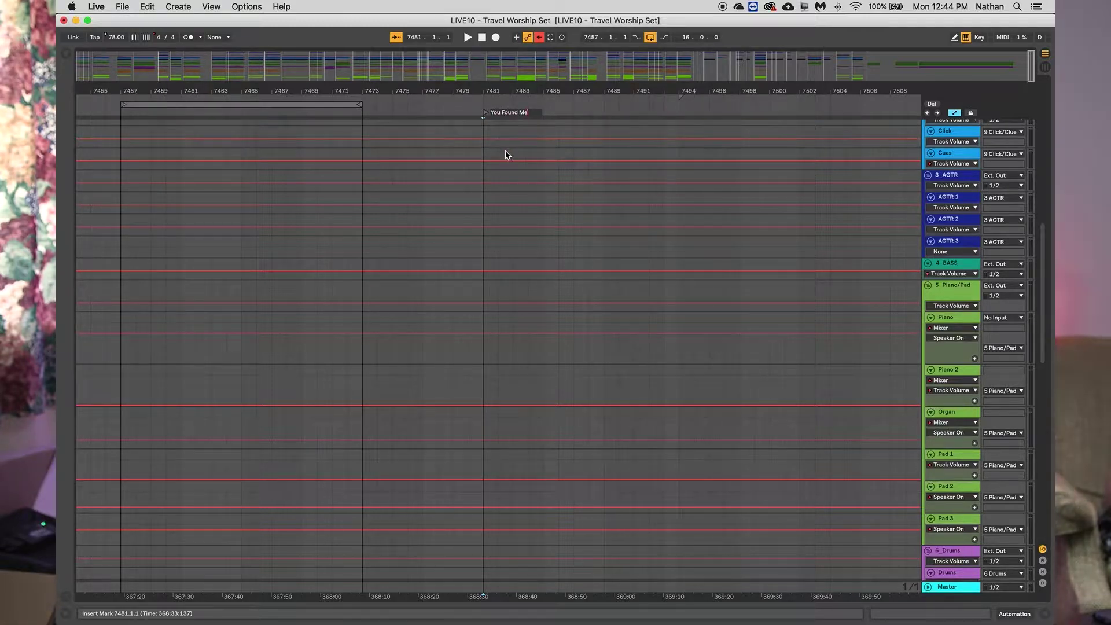
click(512, 154)
- Show the browser and look through the User Library, Current Project, Artist Tracks and Stem Tracks places
click(67, 54)
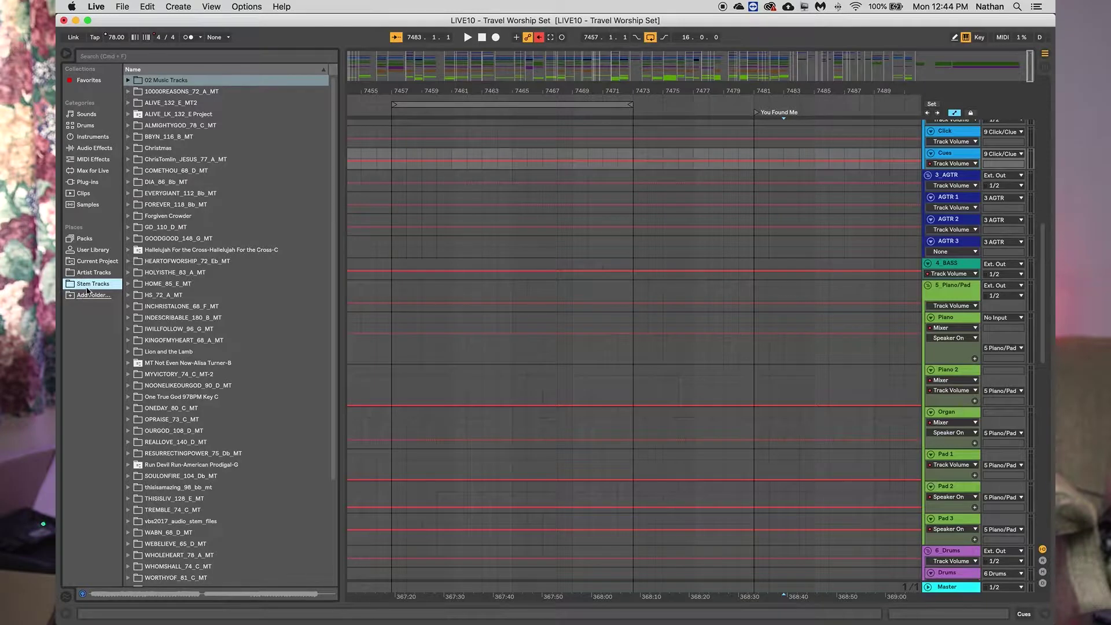
click(83, 249)
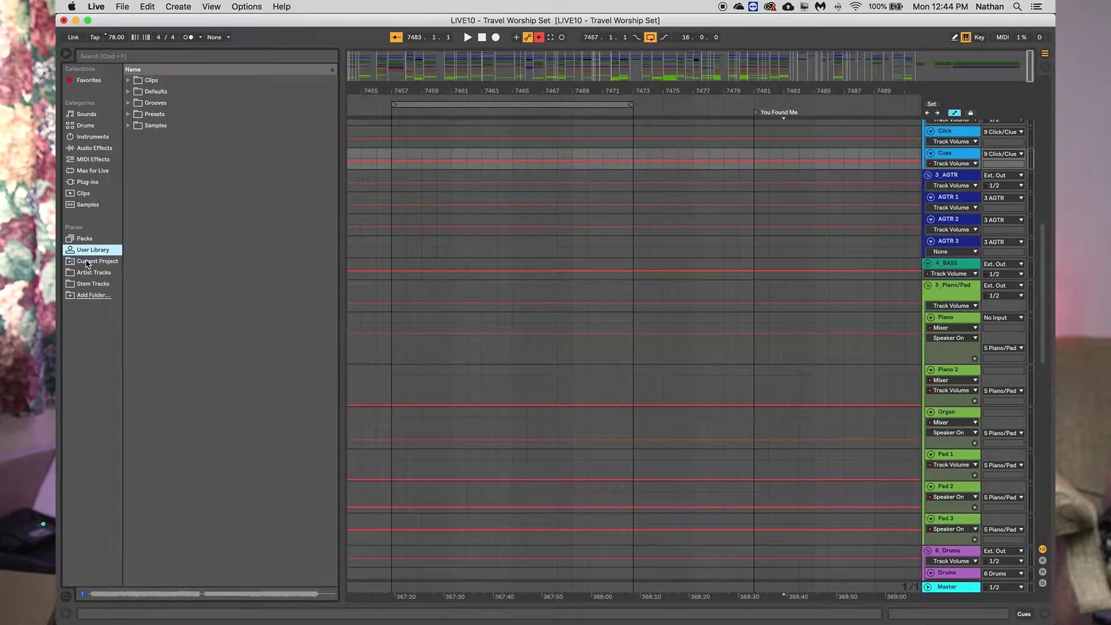
click(87, 261)
click(88, 273)
click(89, 285)
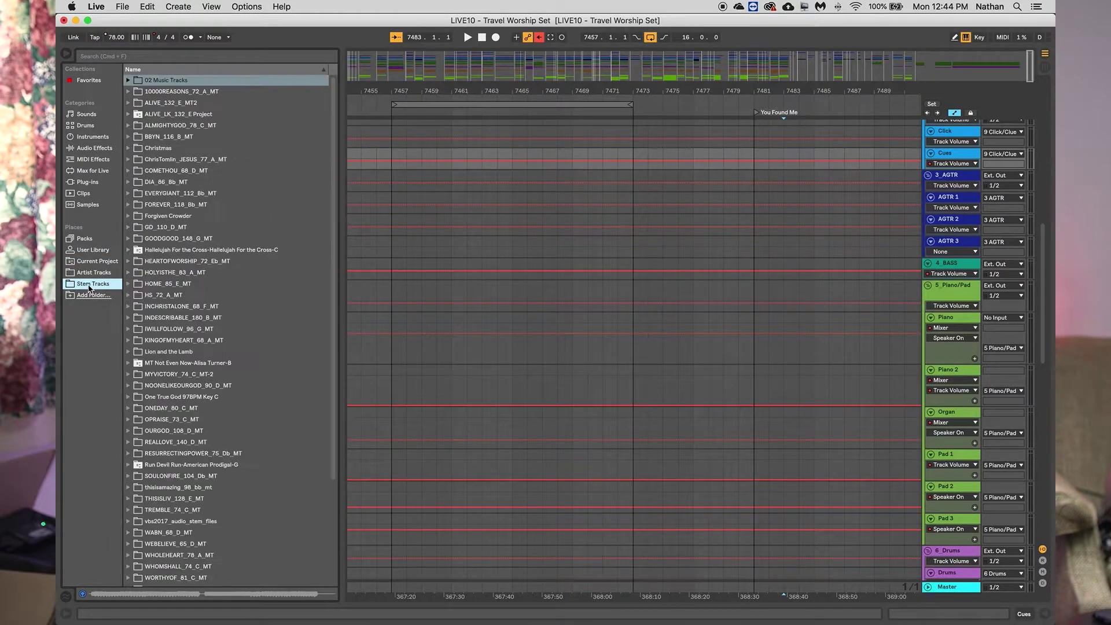
- Add the Desktop folder to the browser's Places and display its contents
click(92, 295)
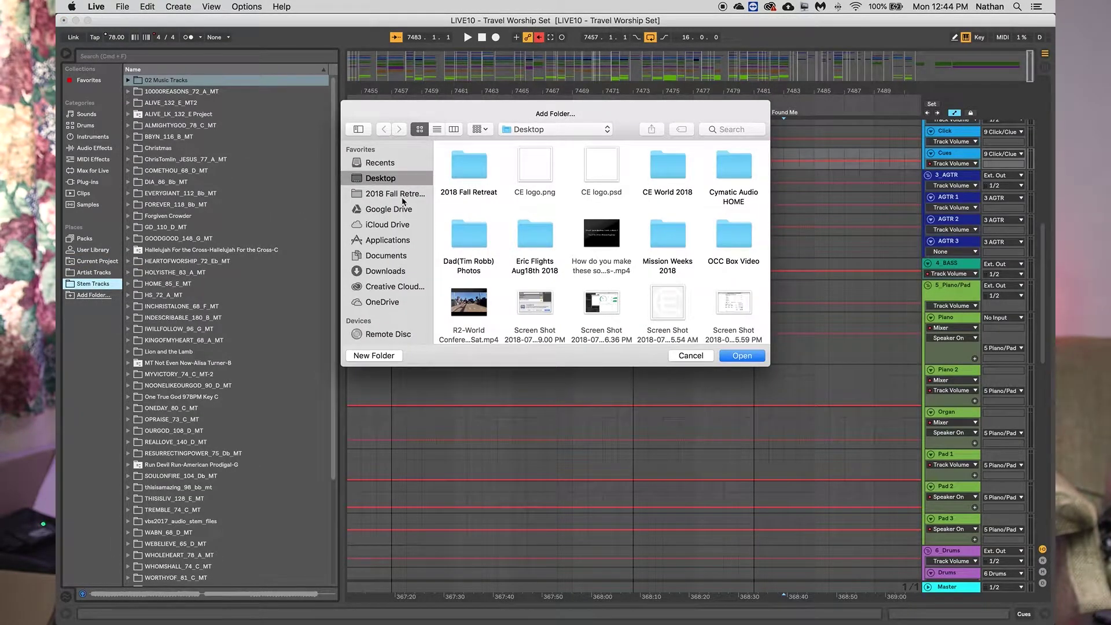
click(741, 356)
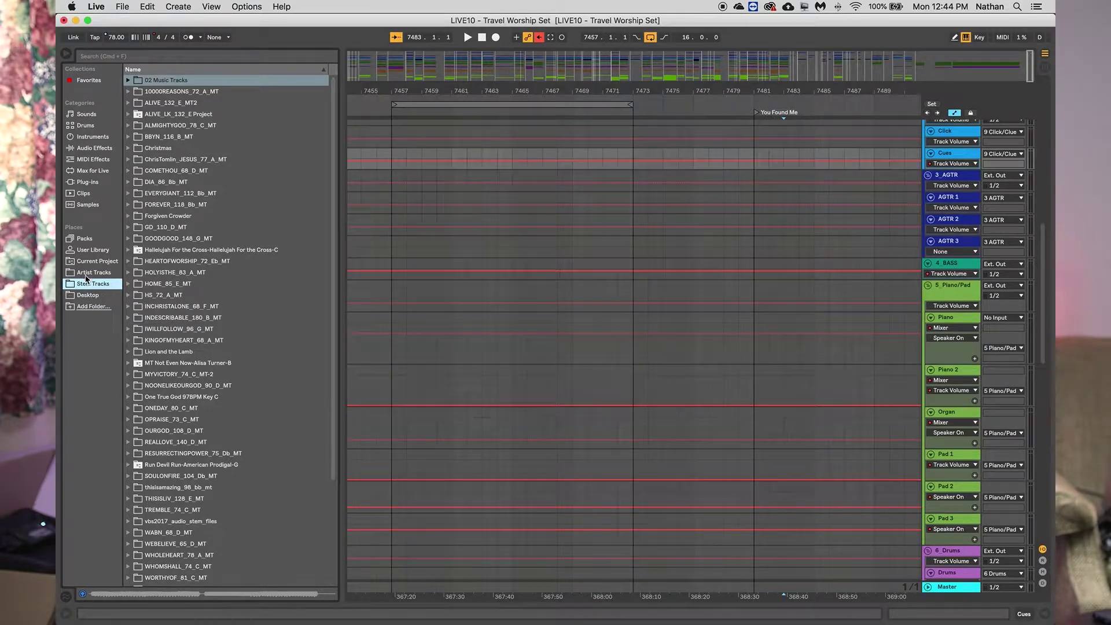
click(90, 296)
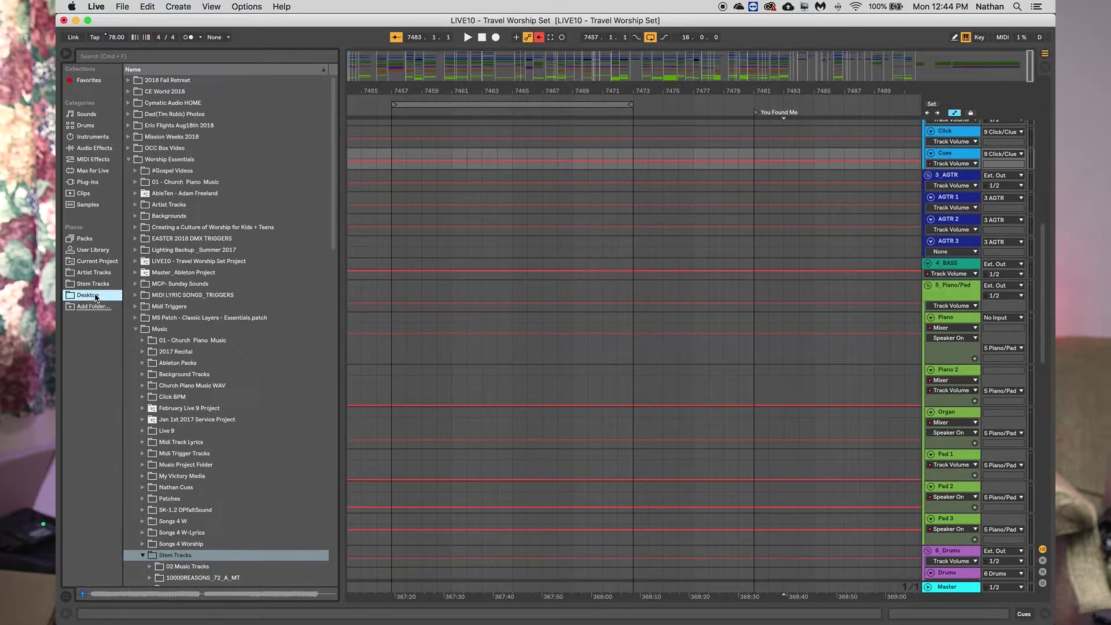
- Browse the Desktop place through Worship Essentials and Music to the song folders in Stem Tracks
click(129, 159)
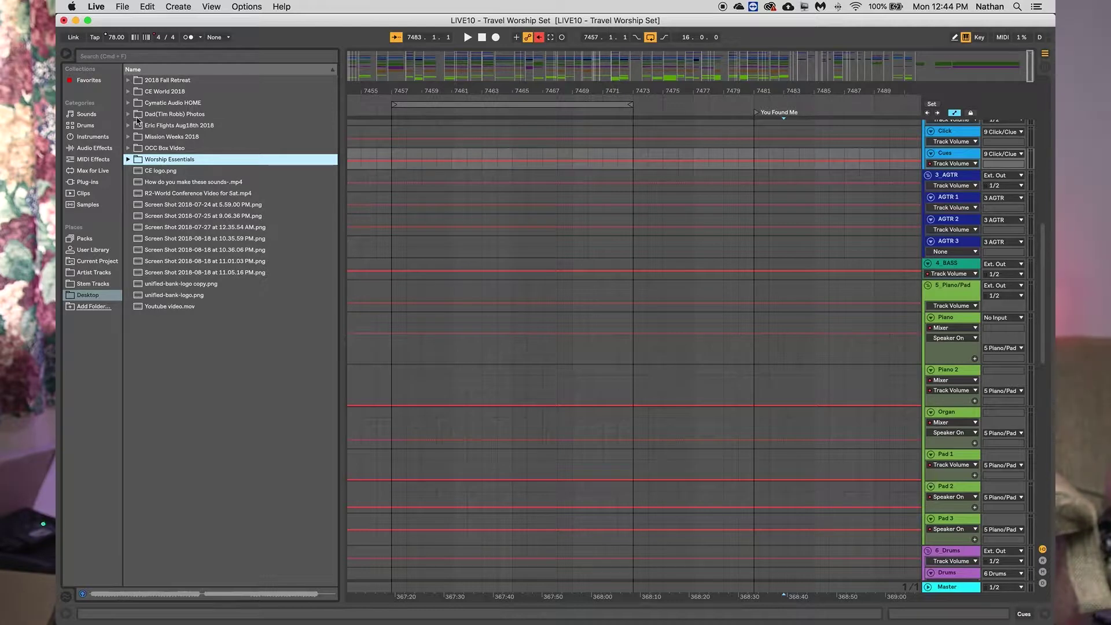
click(129, 159)
click(128, 159)
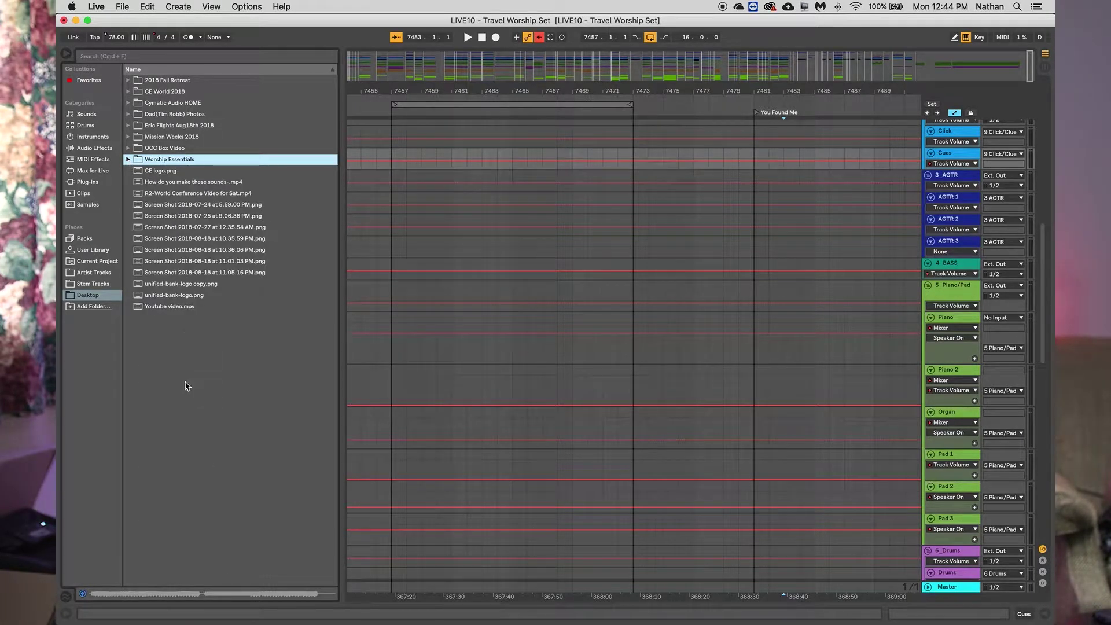
click(172, 251)
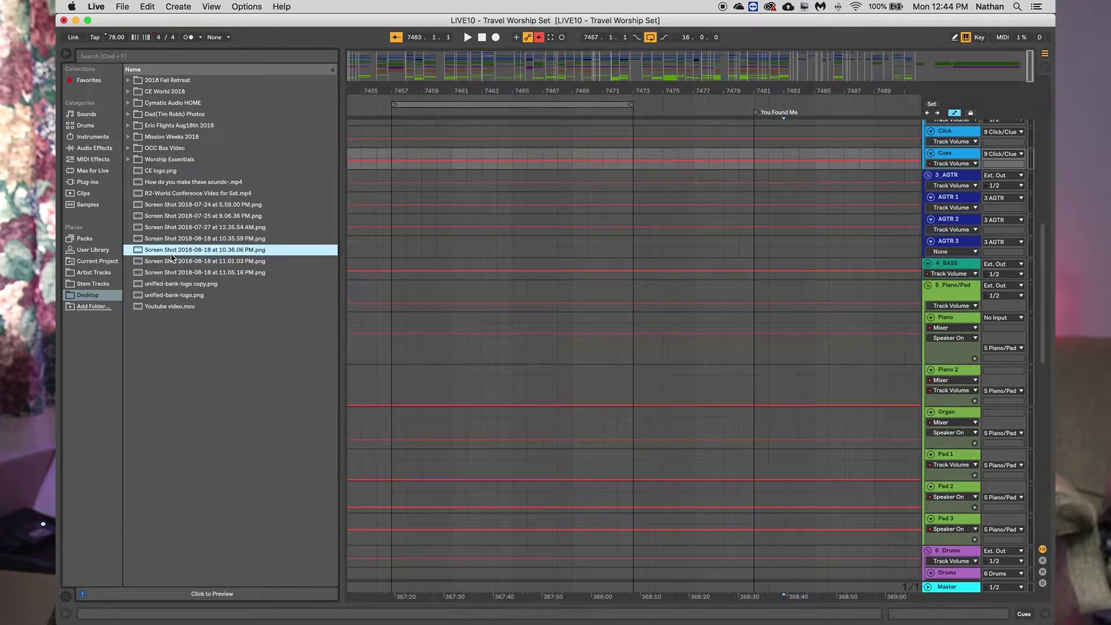
click(160, 183)
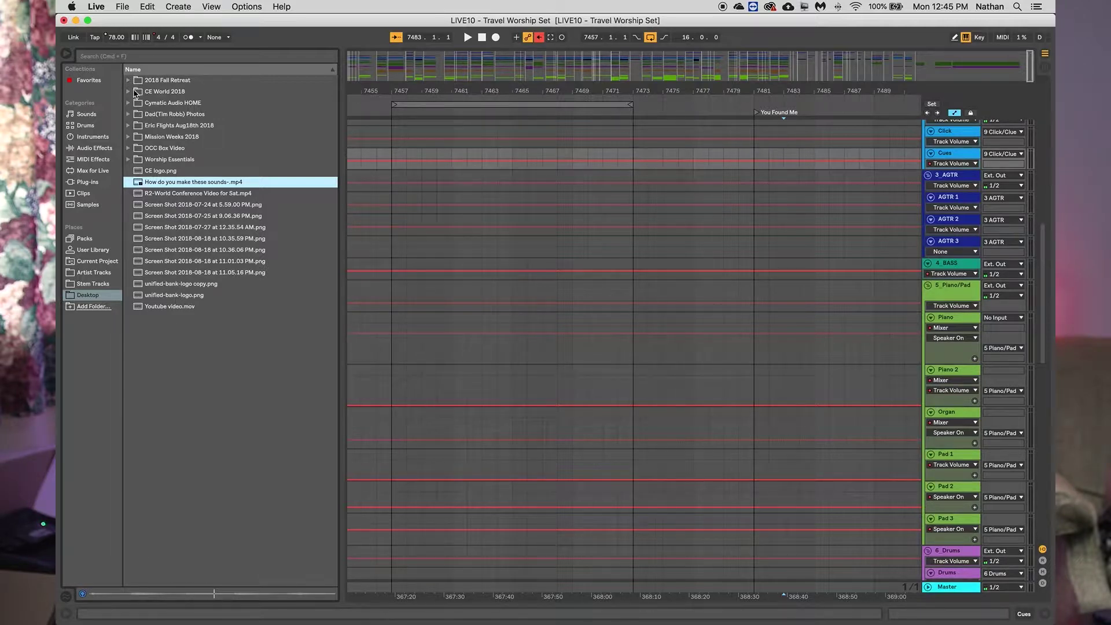
click(129, 160)
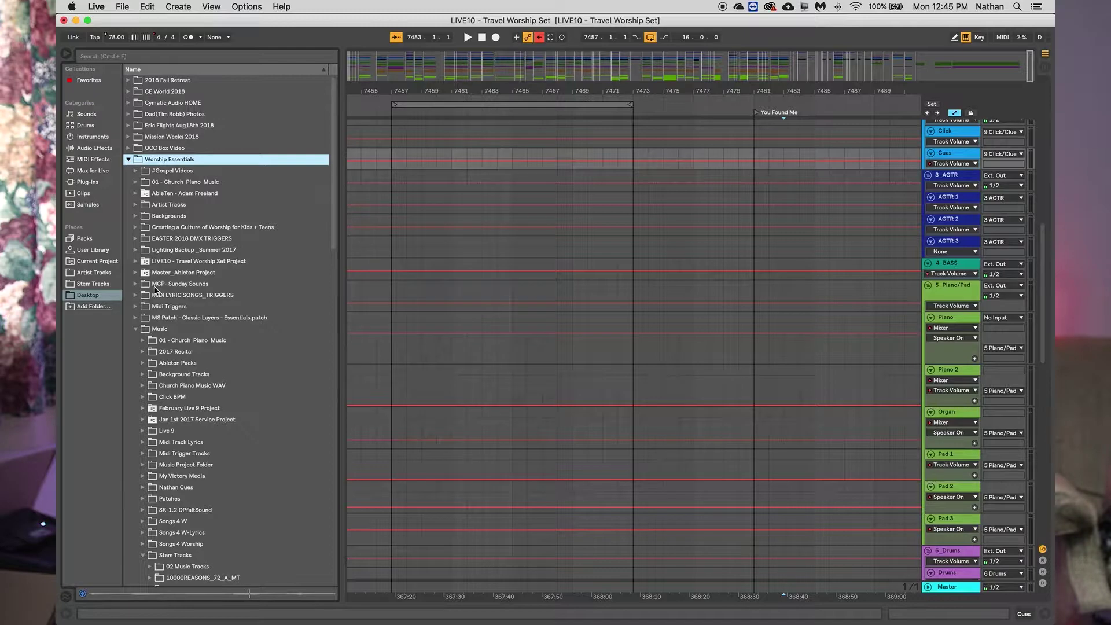
scroll(142, 331, down, 4)
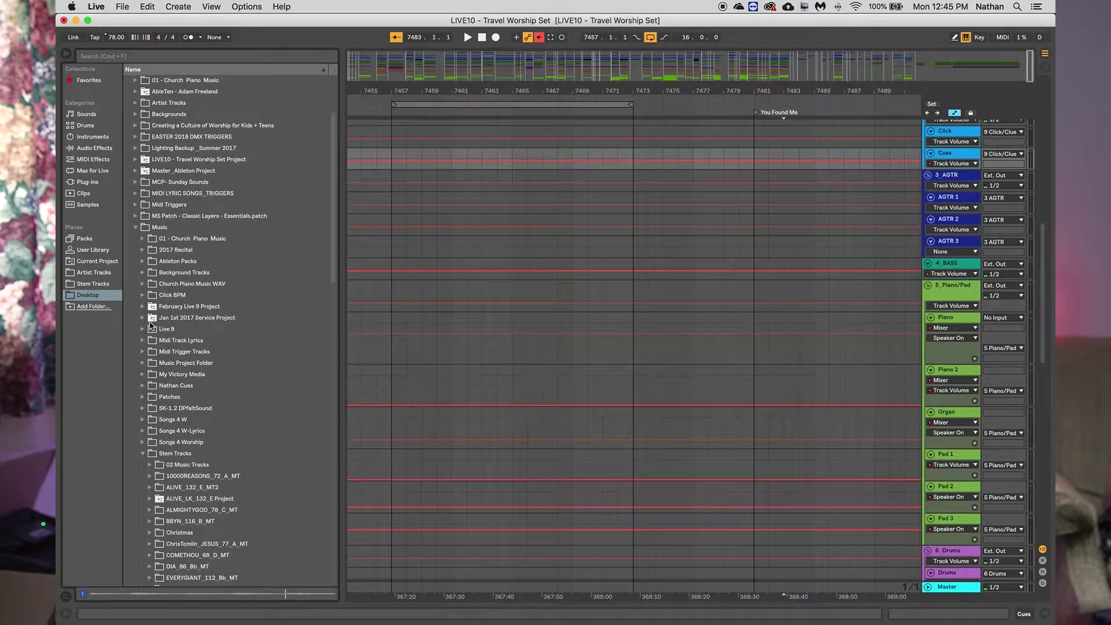
click(173, 454)
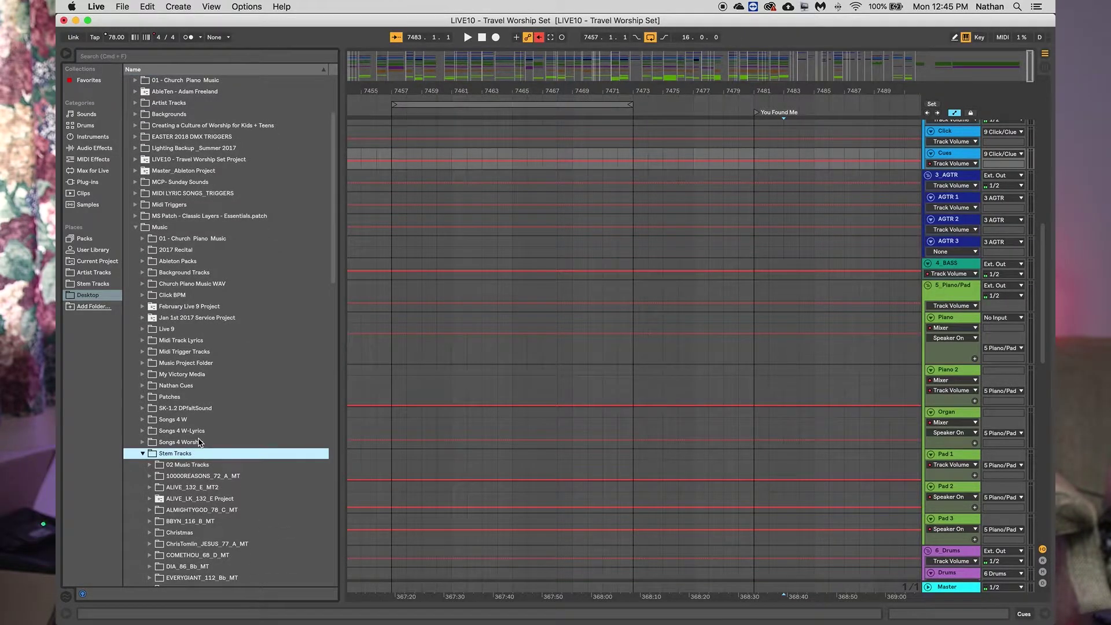
scroll(193, 359, down, 8)
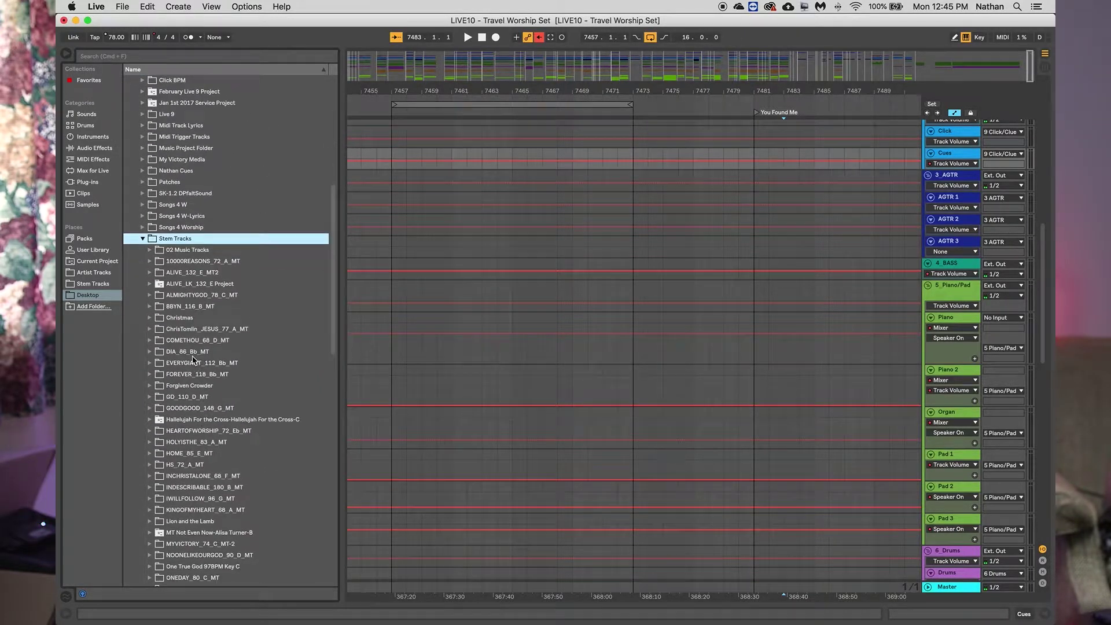
- Remove the Desktop folder from the browser's Places
click(89, 285)
right_click(85, 297)
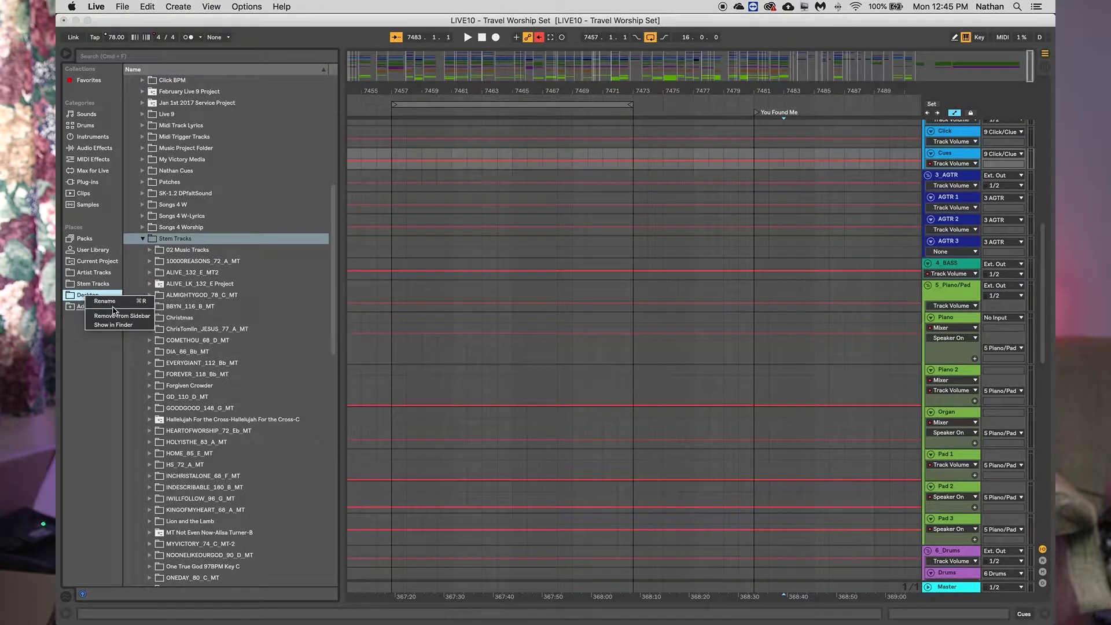
click(113, 315)
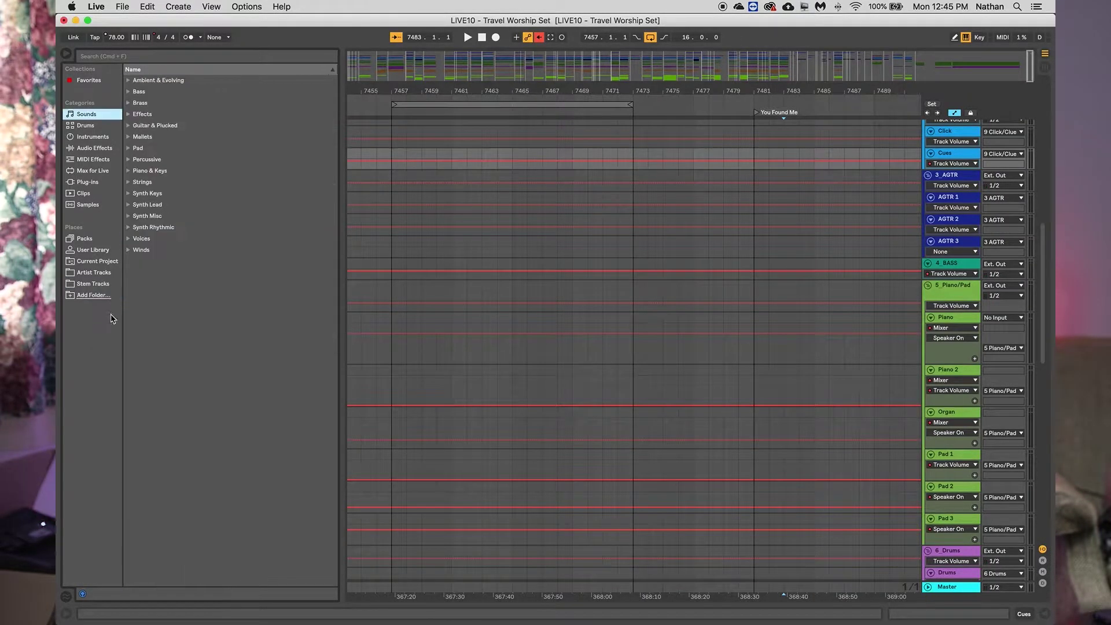
- Expand 02 Music Tracks and the You Found Me folder in B within the Stem Tracks place, and sample its first audio files
click(87, 283)
click(129, 81)
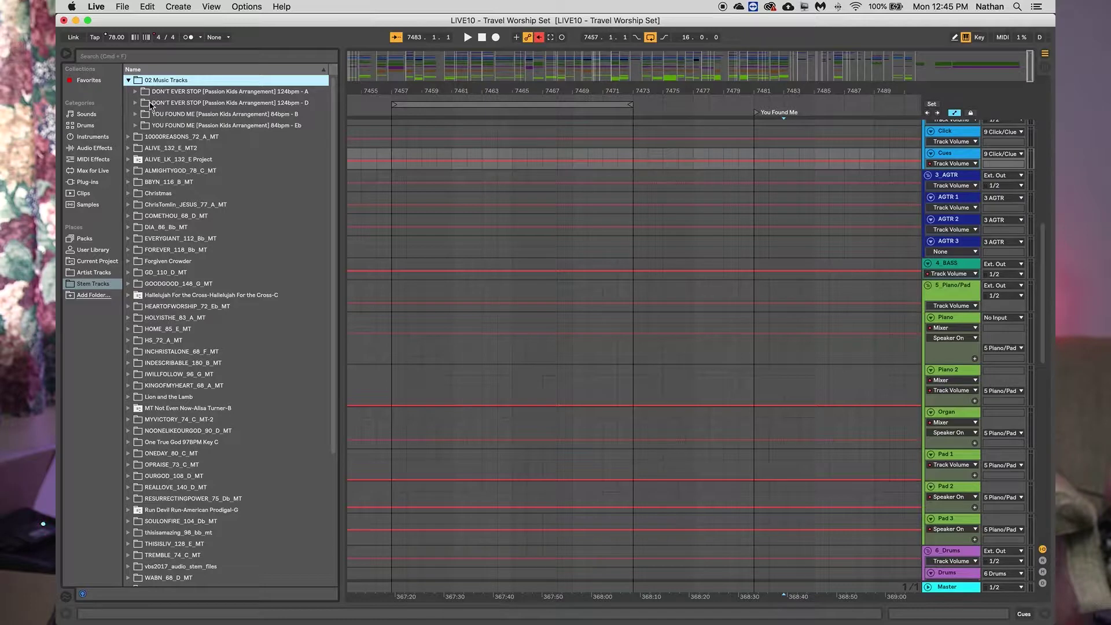
click(136, 114)
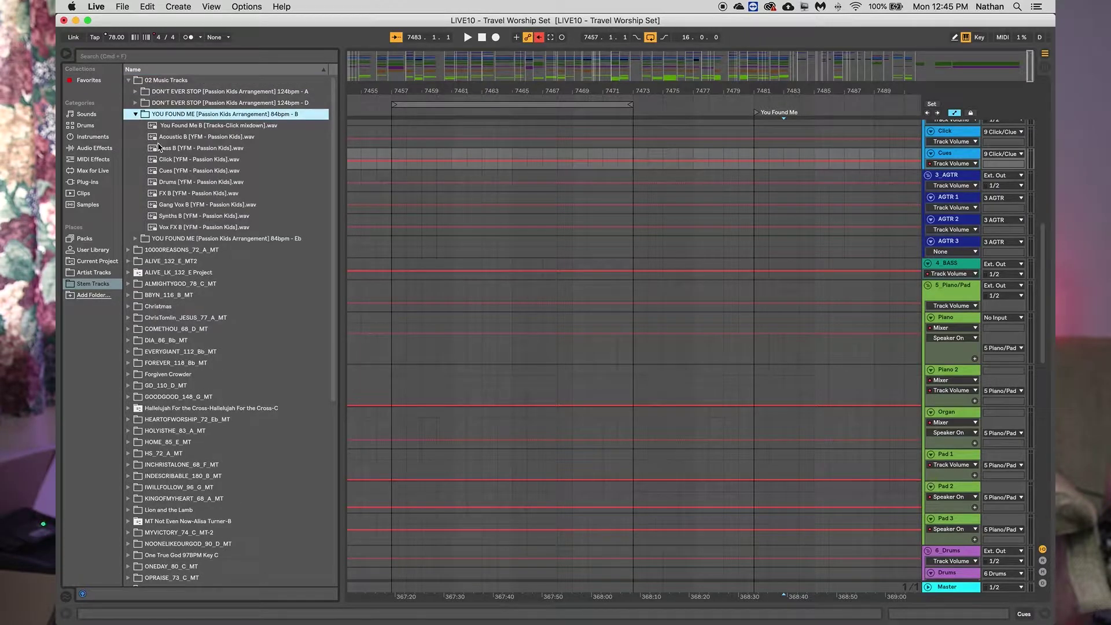
click(154, 127)
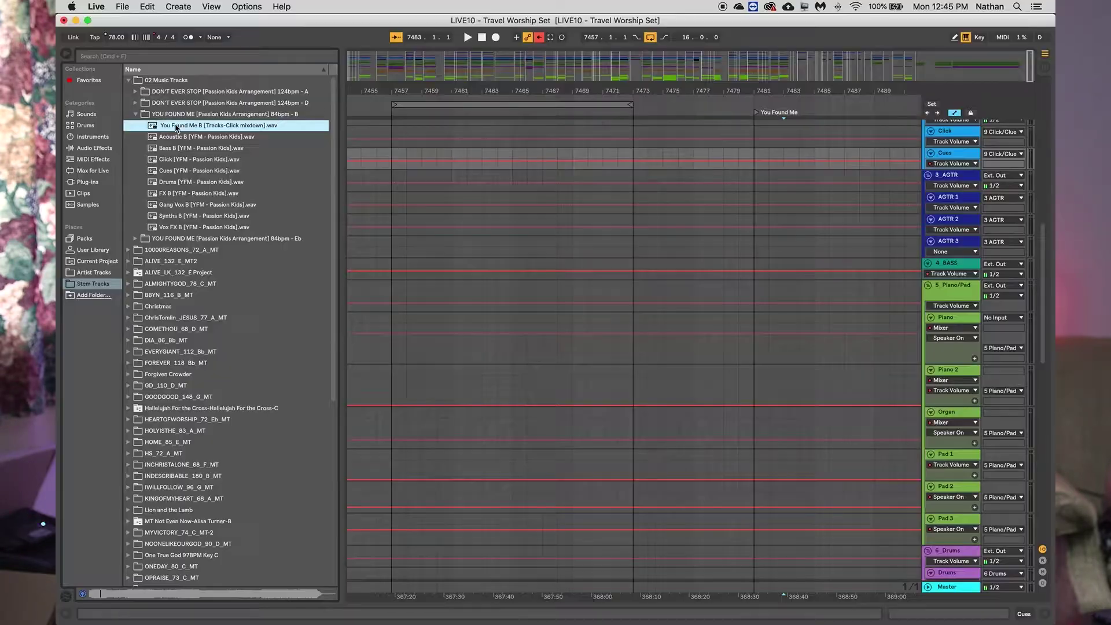
click(174, 137)
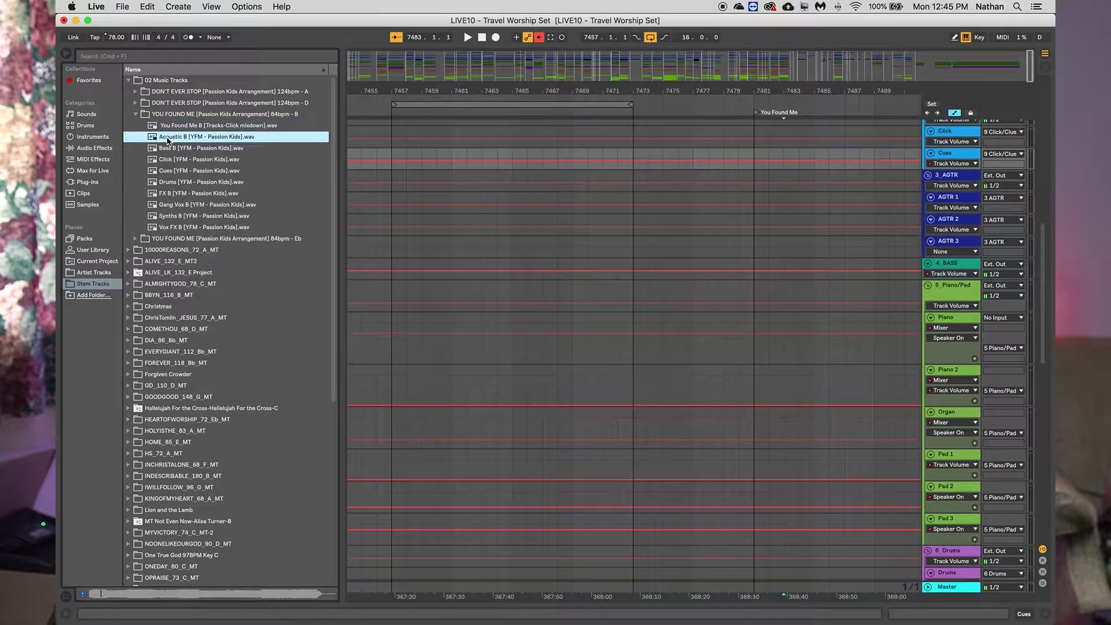
click(198, 149)
- Place the Click and Cues stems of You Found Me on the Click and Cues tracks, starting at the You Found Me locator
click(197, 161)
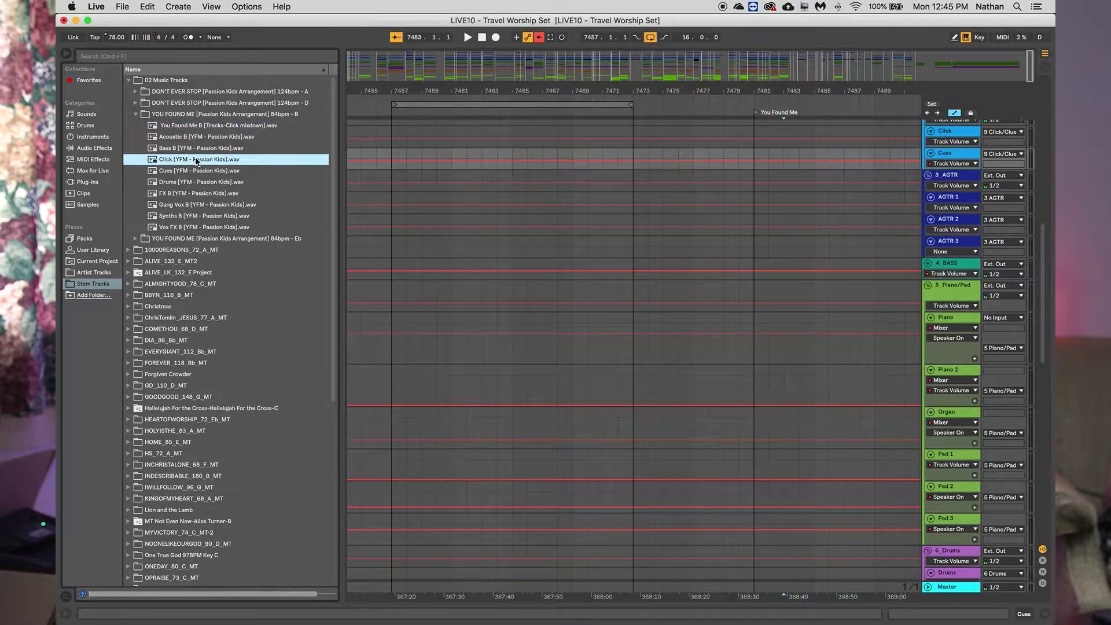
shift+click(184, 171)
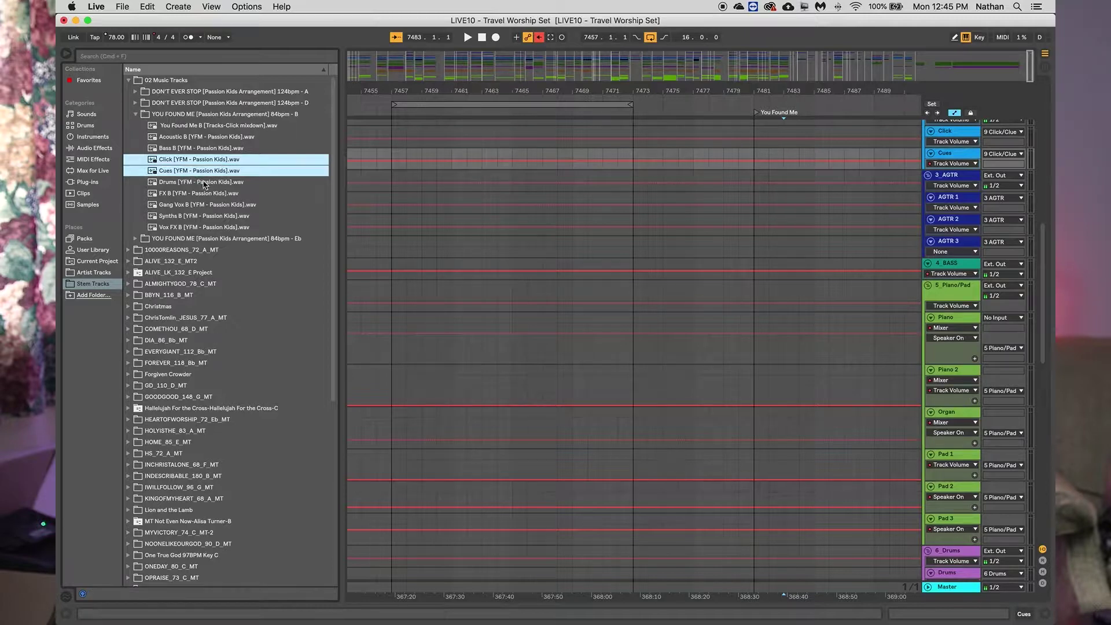
drag(239, 162, 759, 171)
key(super)
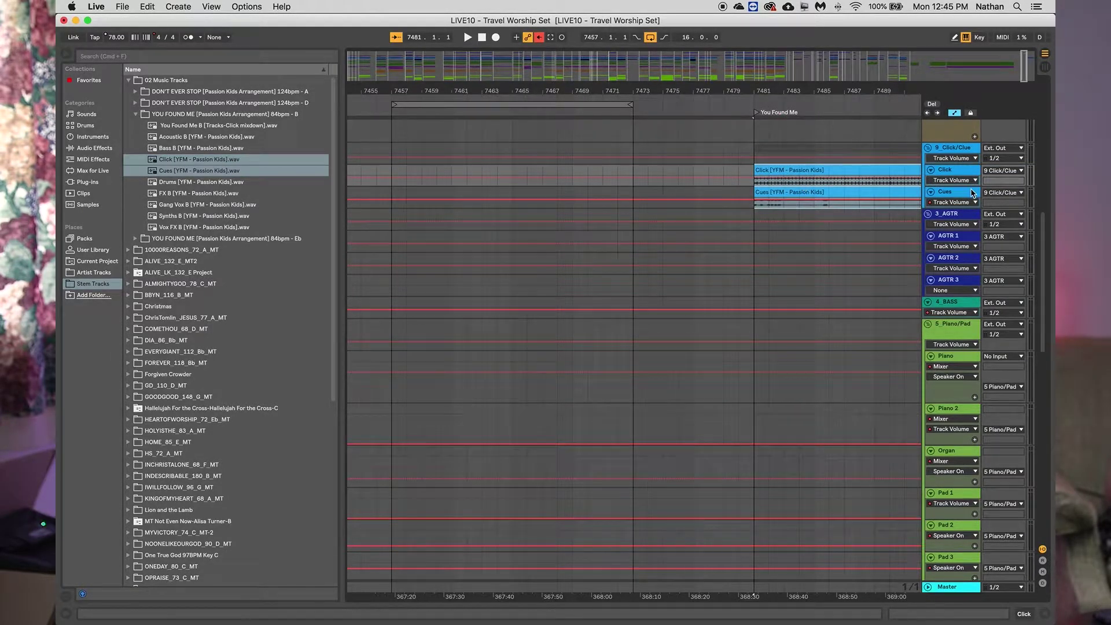
- Examine the instrument track groups and the full extent of the Click and Cues clips in the arrangement
scroll(976, 508, down, 8)
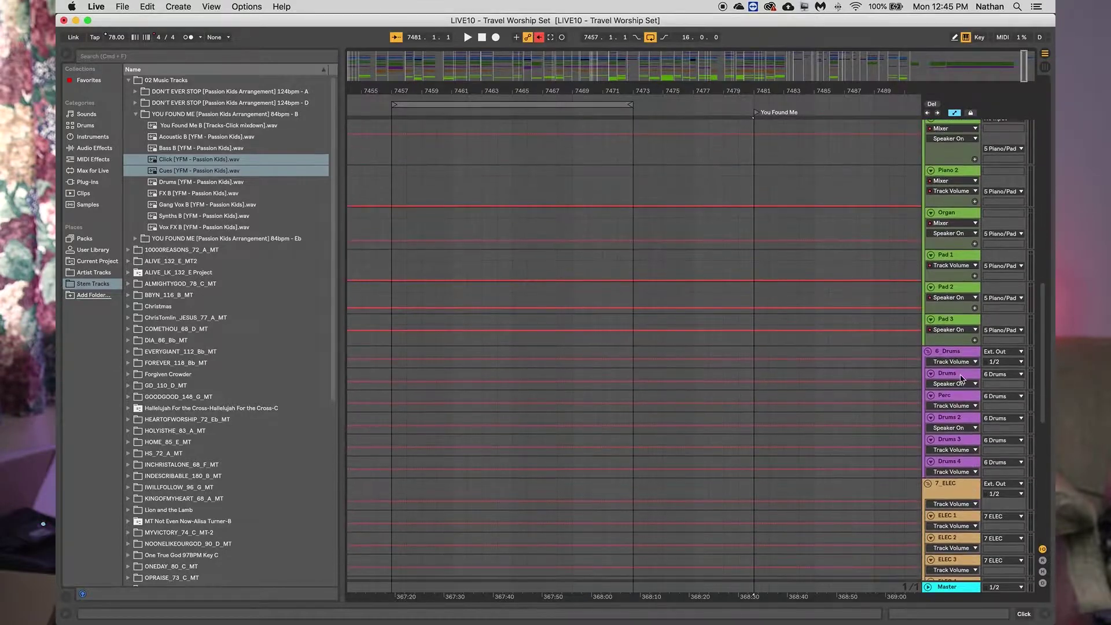
scroll(964, 481, down, 7)
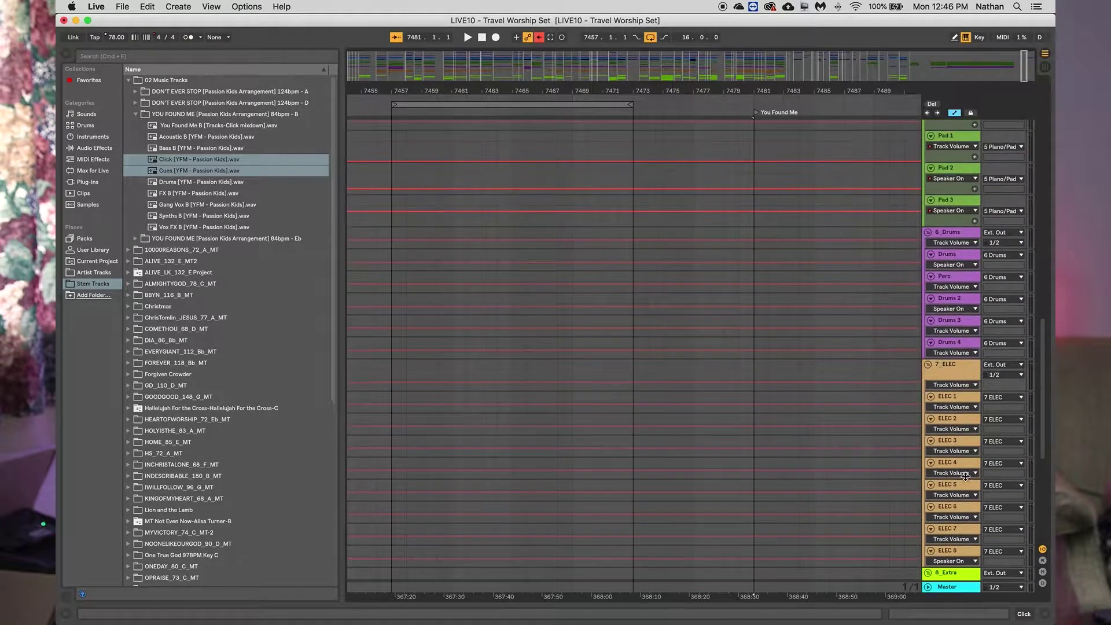
scroll(956, 502, up, 10)
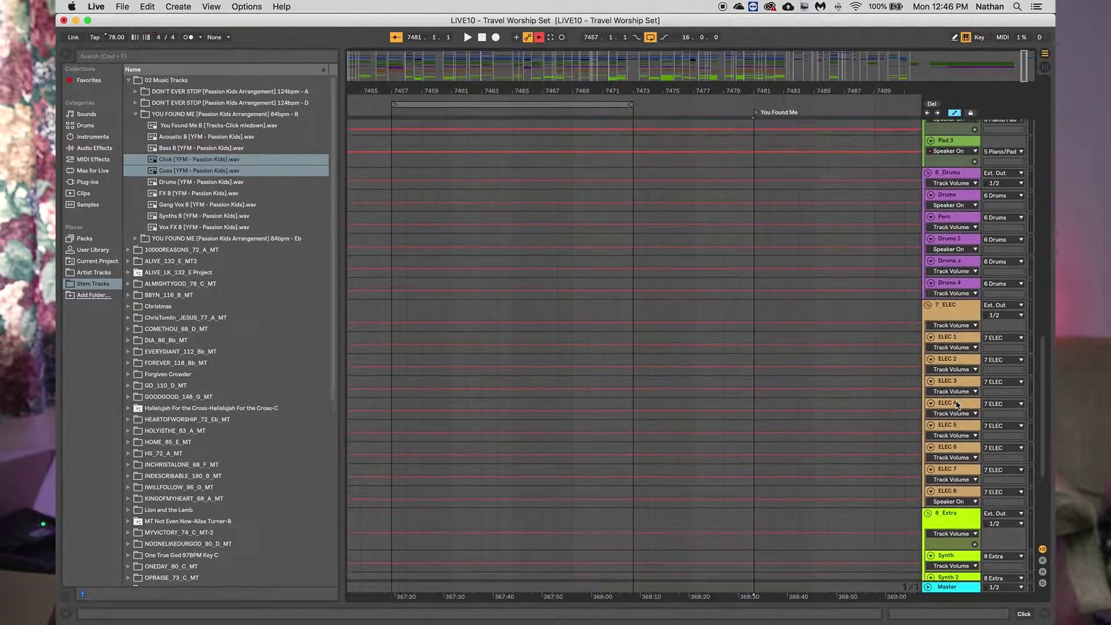
scroll(952, 182, up, 7)
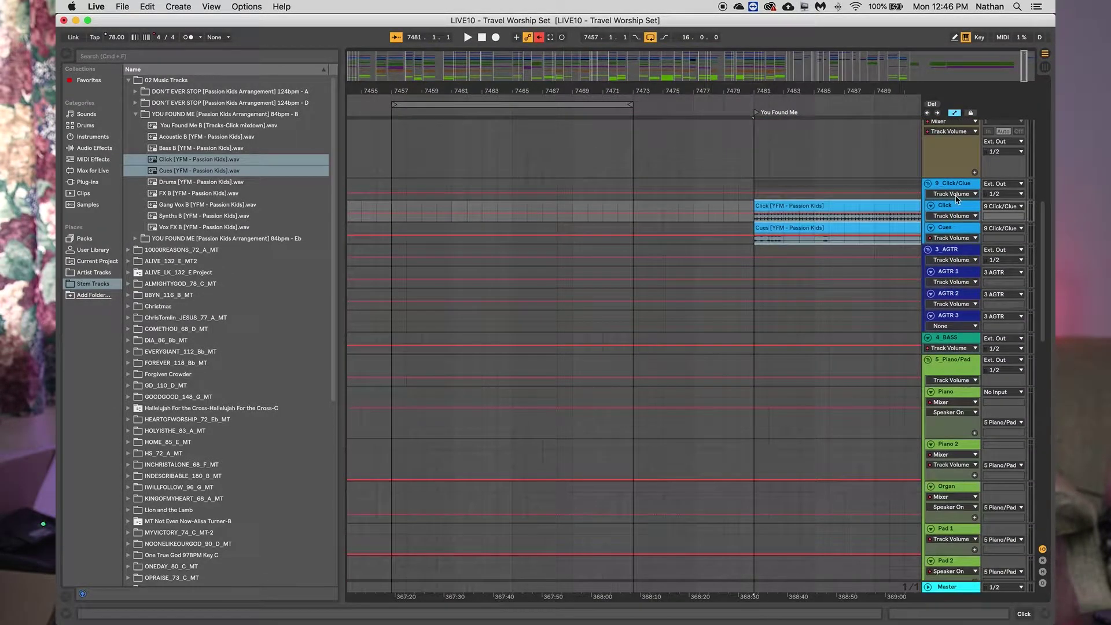
scroll(850, 231, right, 10)
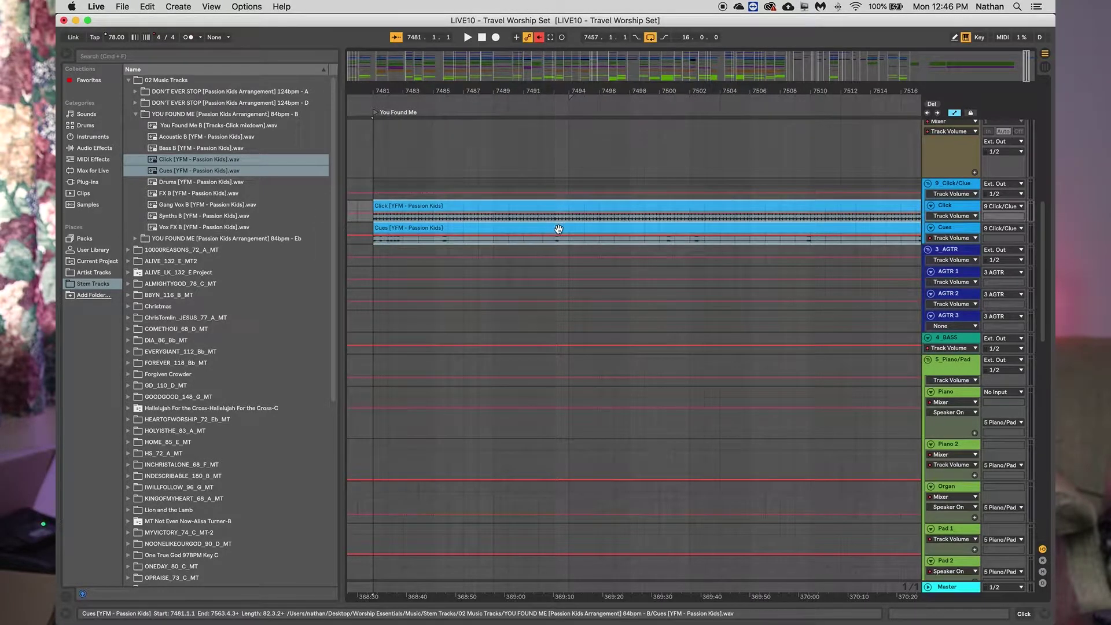
scroll(643, 240, right, 6)
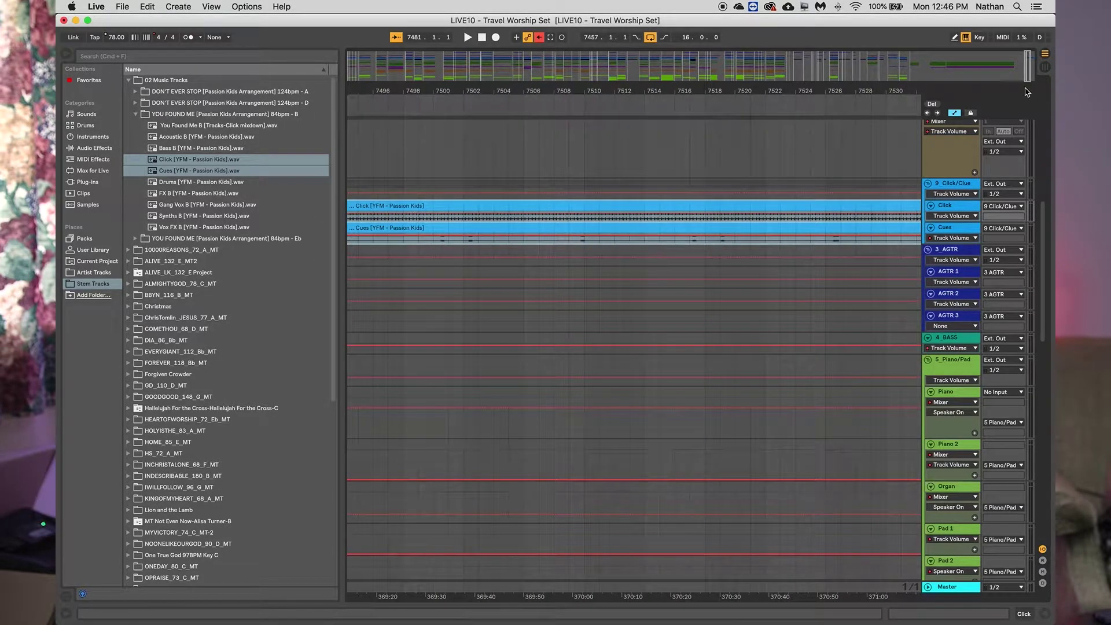
key(z)
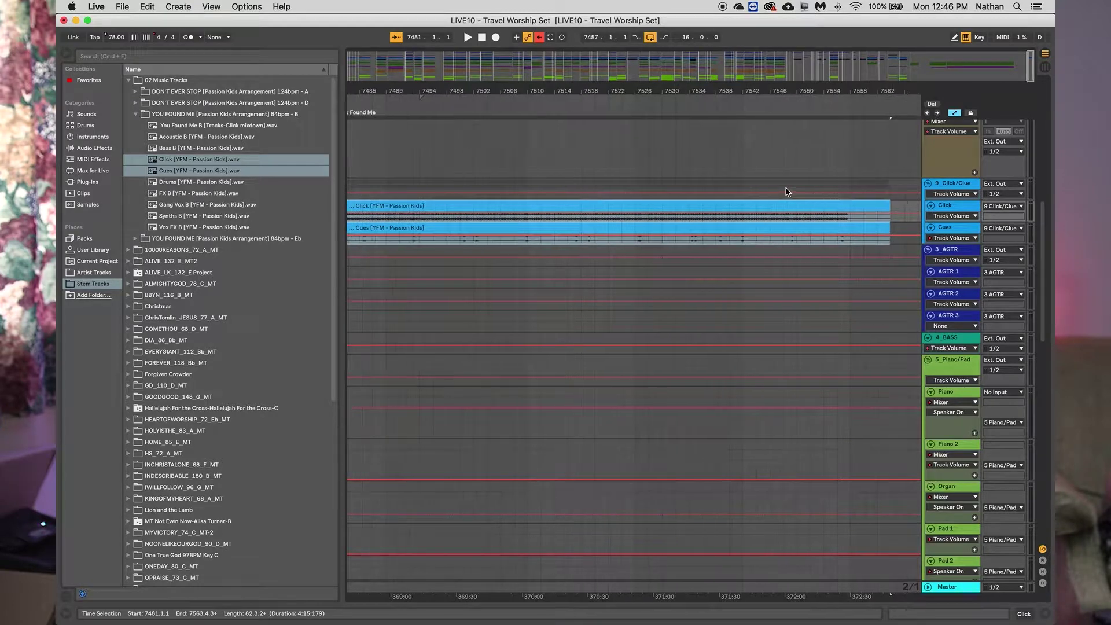
scroll(786, 192, right, 2)
- Delete the last part of the Cues clip, and extend the clip back out to the end of the Click clip
drag(893, 232, 955, 226)
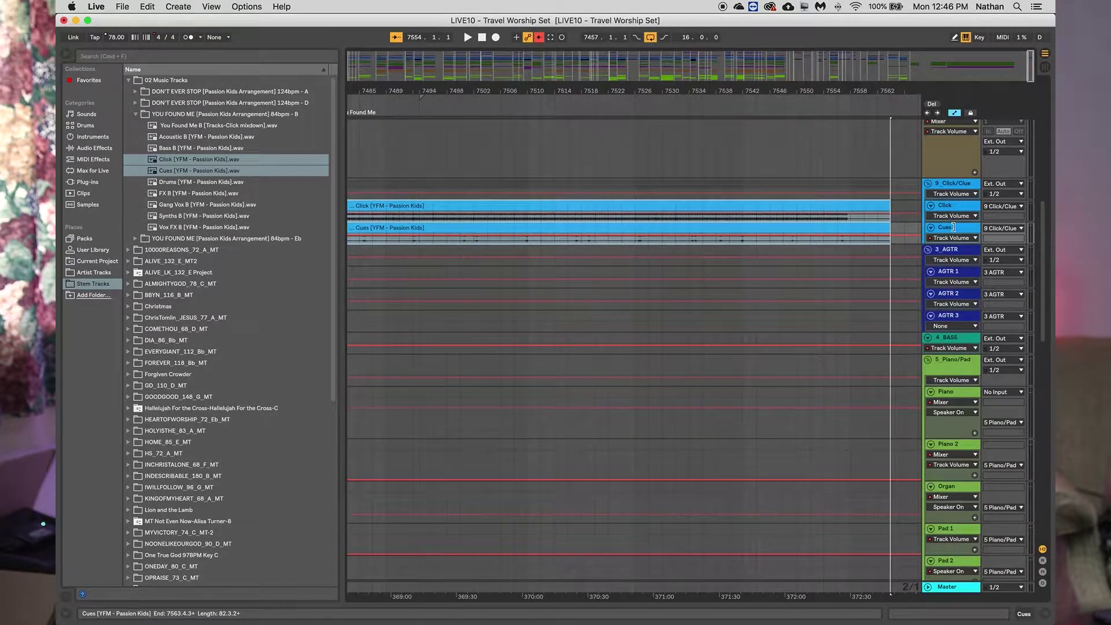
click(863, 273)
click(763, 234)
drag(764, 235, 890, 234)
key(Delete)
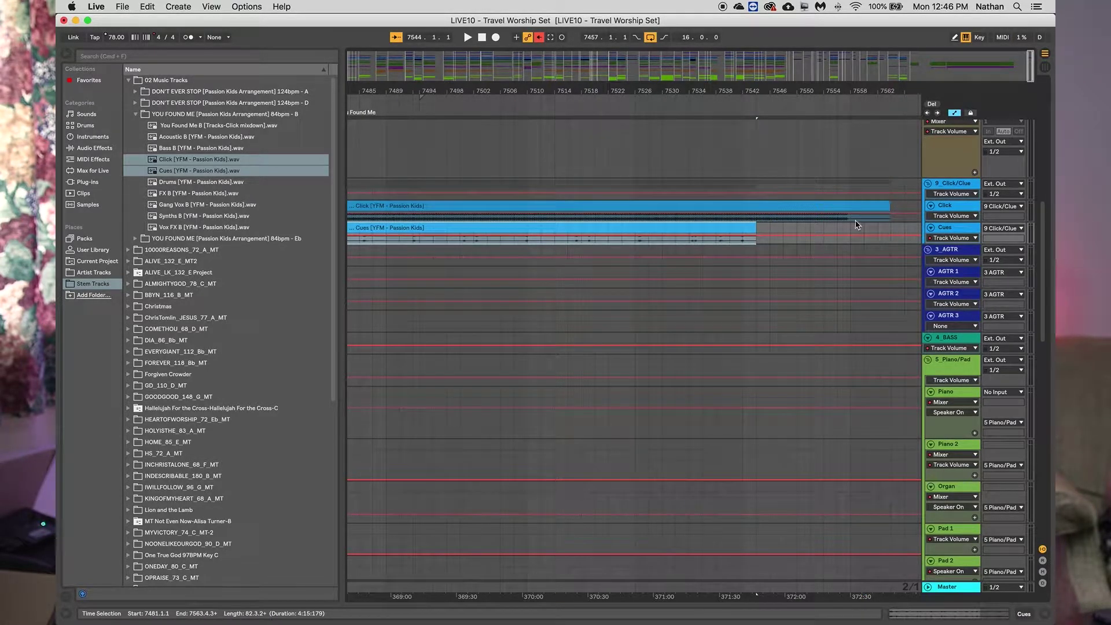
drag(756, 227, 890, 228)
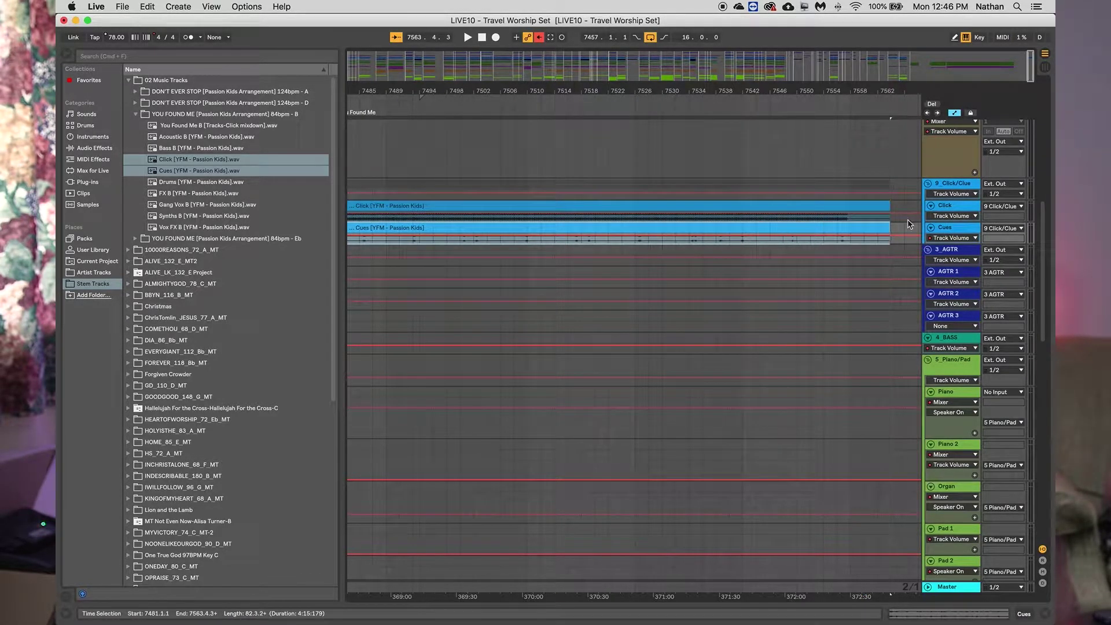
- Open the preferences and view the Record, Warp and Launch settings
click(96, 6)
click(104, 38)
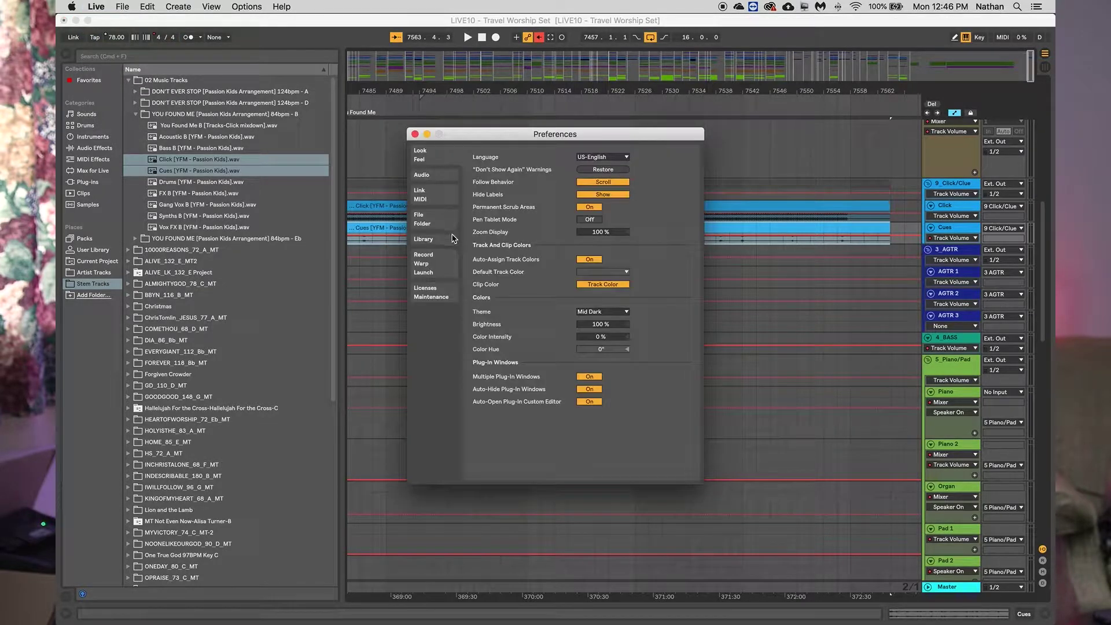
click(432, 262)
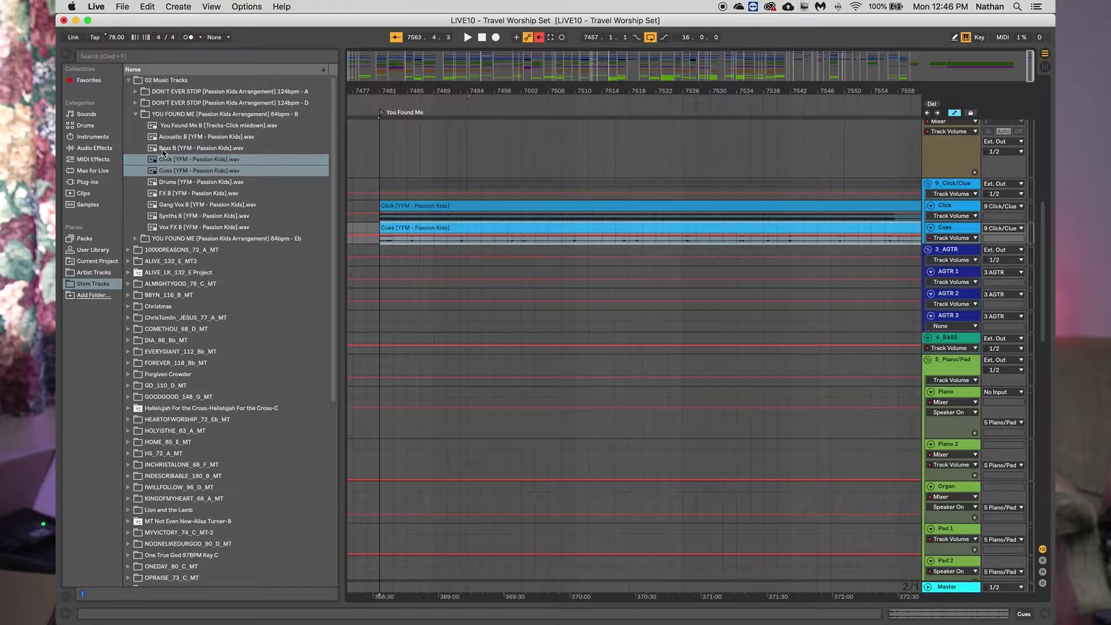
- Place the Bass B, Acoustic B and Drums stems on the 4_BASS, AGTR 1 and Drums tracks, starting at the You Found Me locator
drag(163, 152, 378, 344)
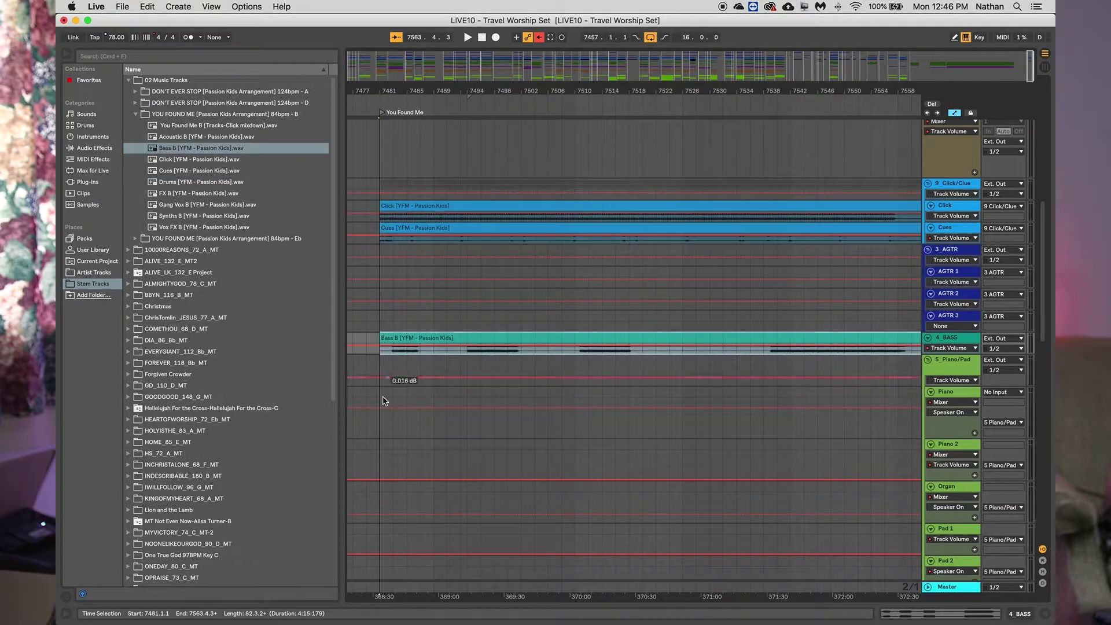
drag(158, 139, 385, 293)
scroll(422, 323, down, 6)
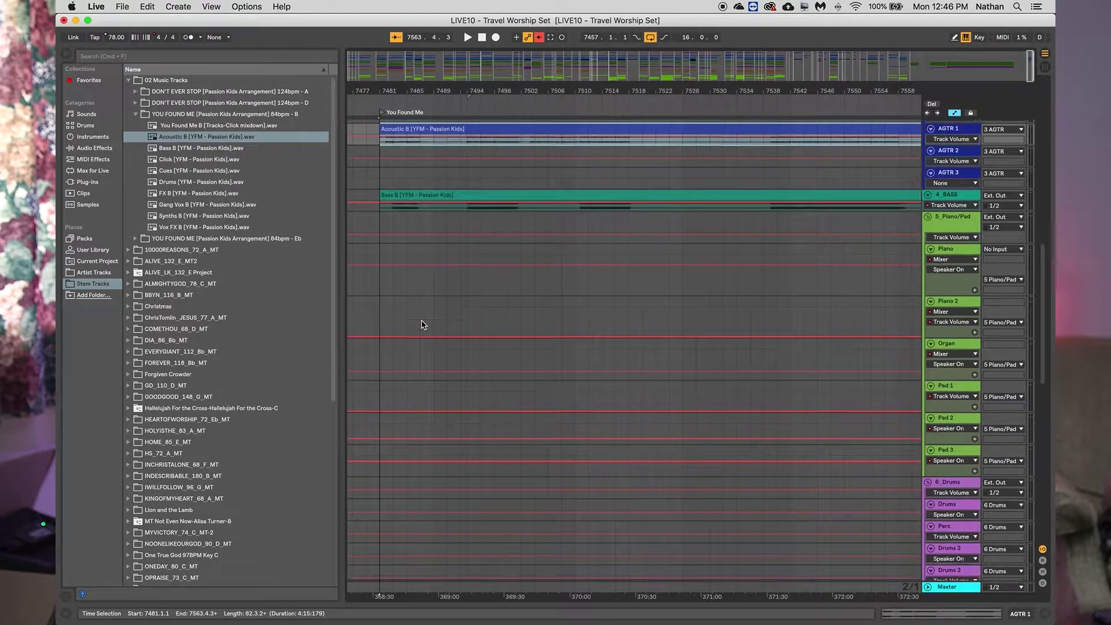
drag(173, 186, 383, 433)
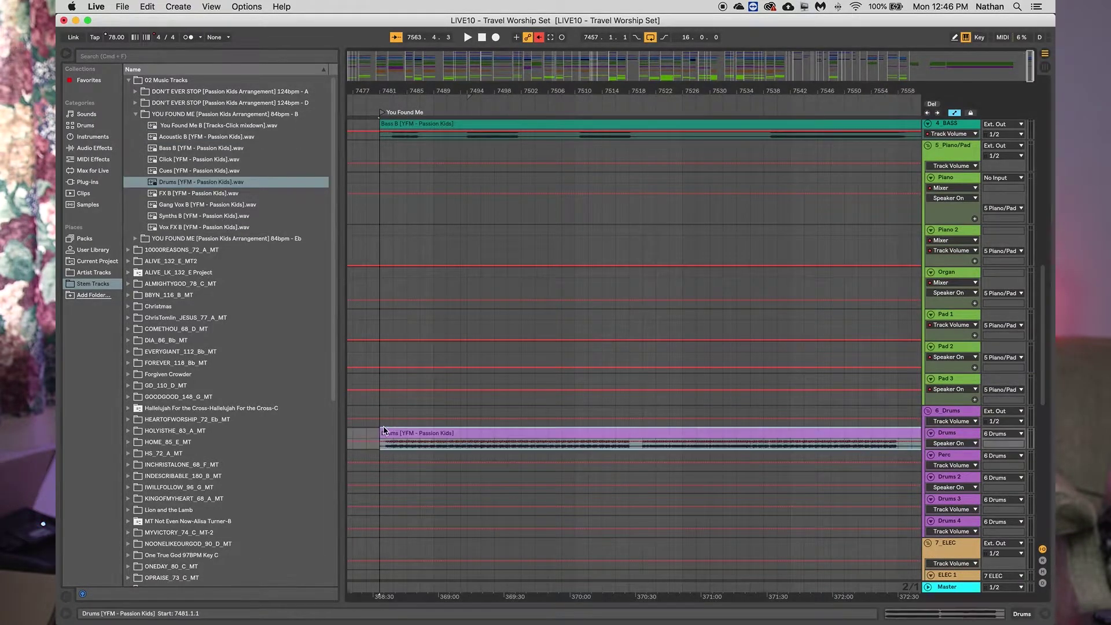
- Place the Synths B stem on the Synth track and FX B, Gang Vox B and Vox FX B on separate Extra tracks at the You Found Me locator
scroll(417, 380, down, 10)
scroll(415, 391, down, 5)
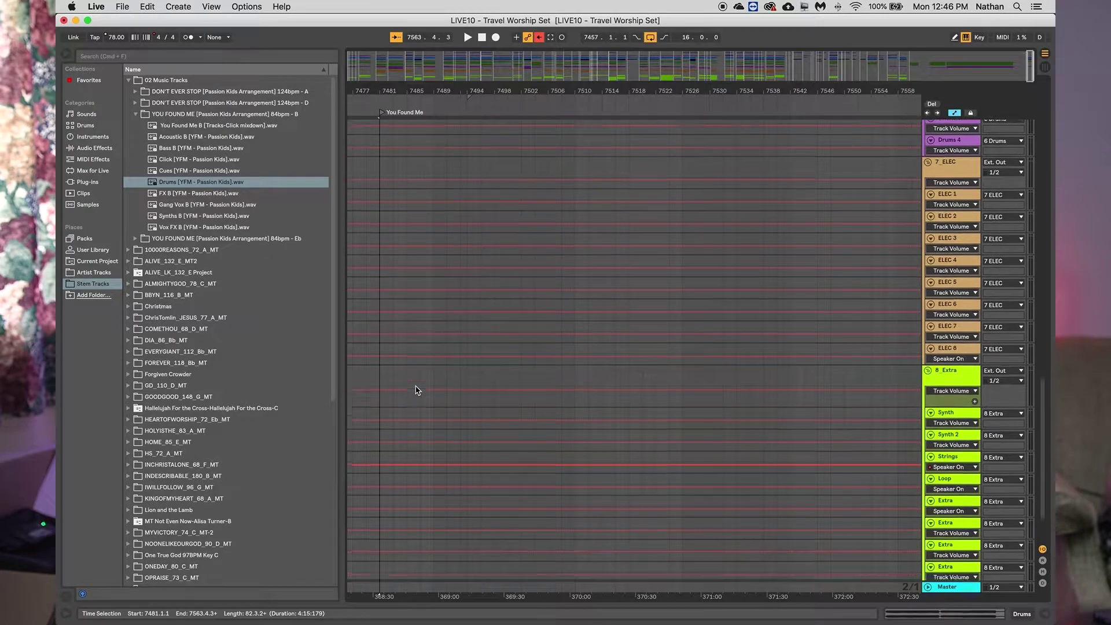
drag(158, 197, 385, 474)
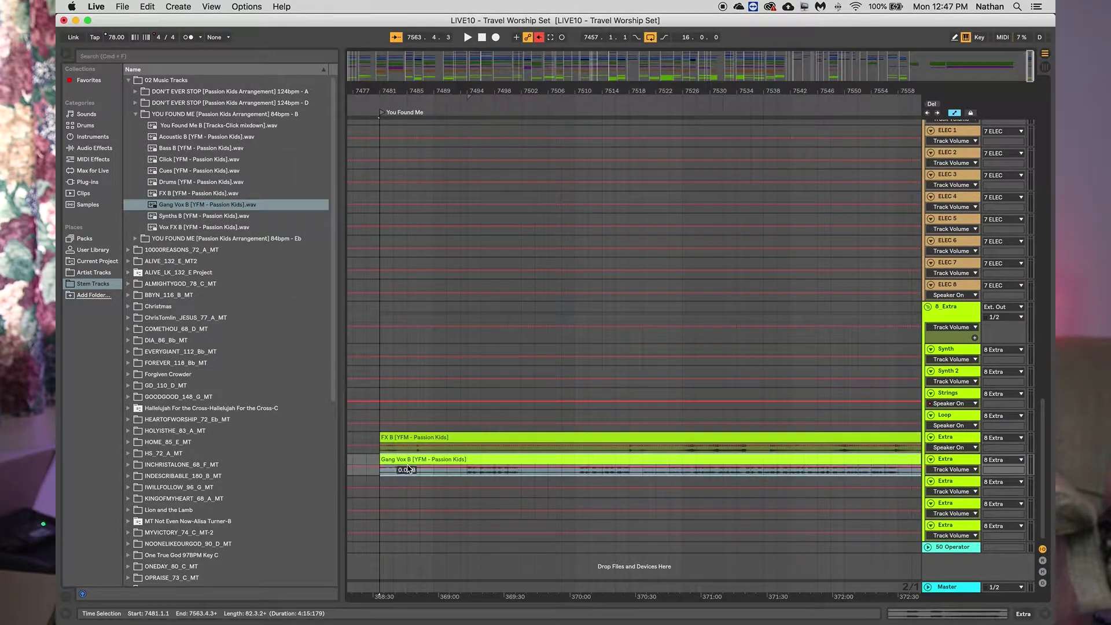
drag(154, 221, 380, 359)
drag(159, 228, 384, 489)
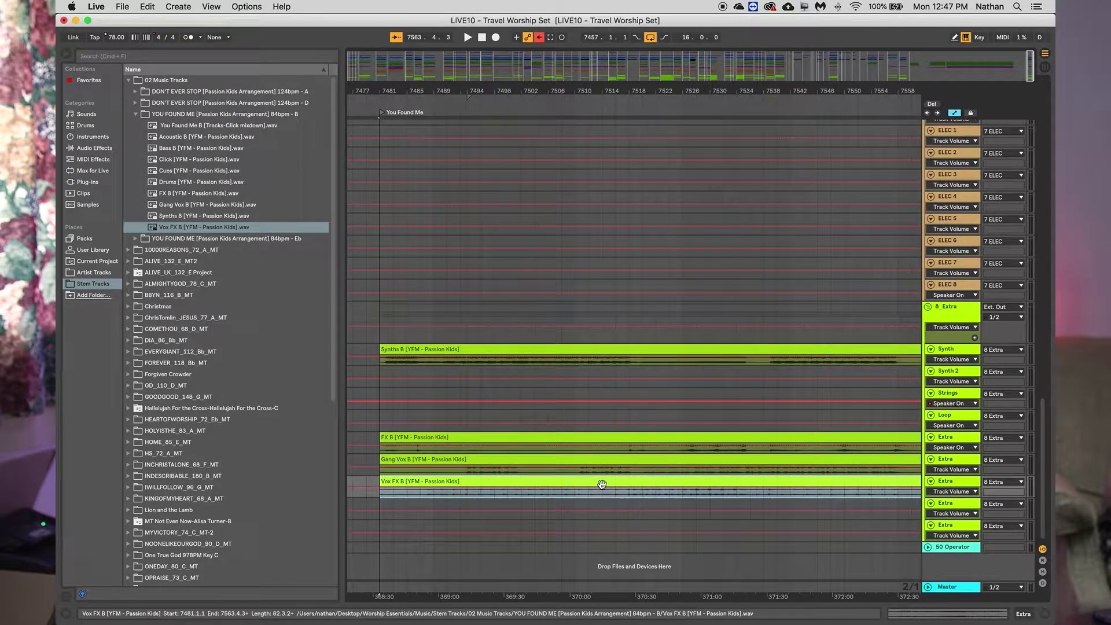
- Hide the browser, unfold the Master track's Song Tempo automation, and add a pair of breakpoints before and after You Found Me
click(928, 587)
click(65, 55)
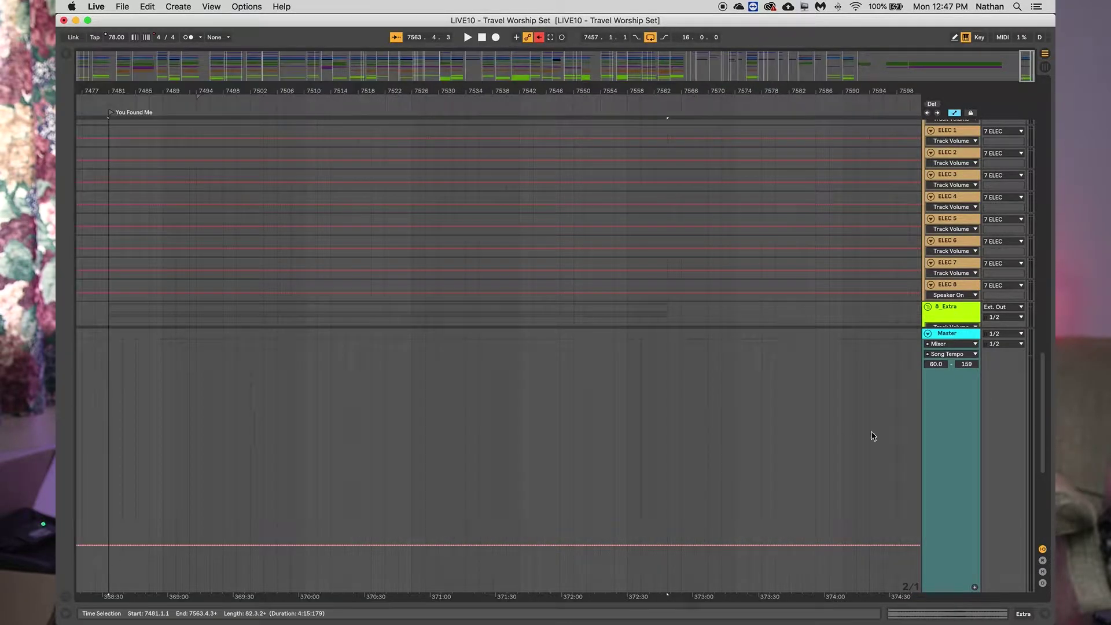
scroll(637, 249, up, 5)
scroll(636, 249, left, 3)
scroll(636, 250, up, 6)
scroll(636, 249, down, 4)
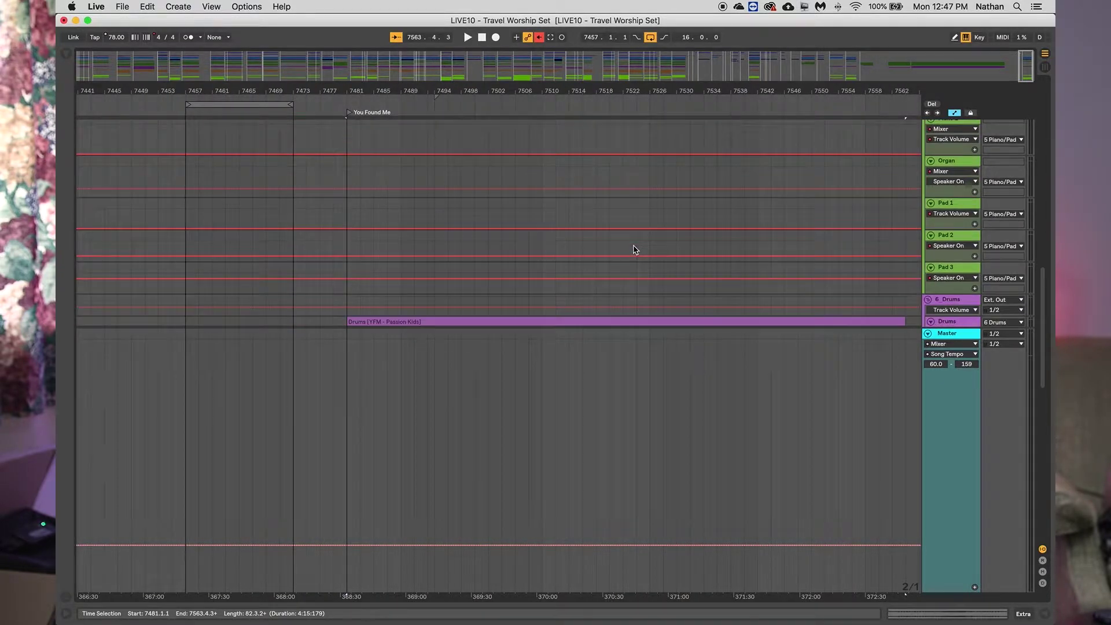
click(320, 545)
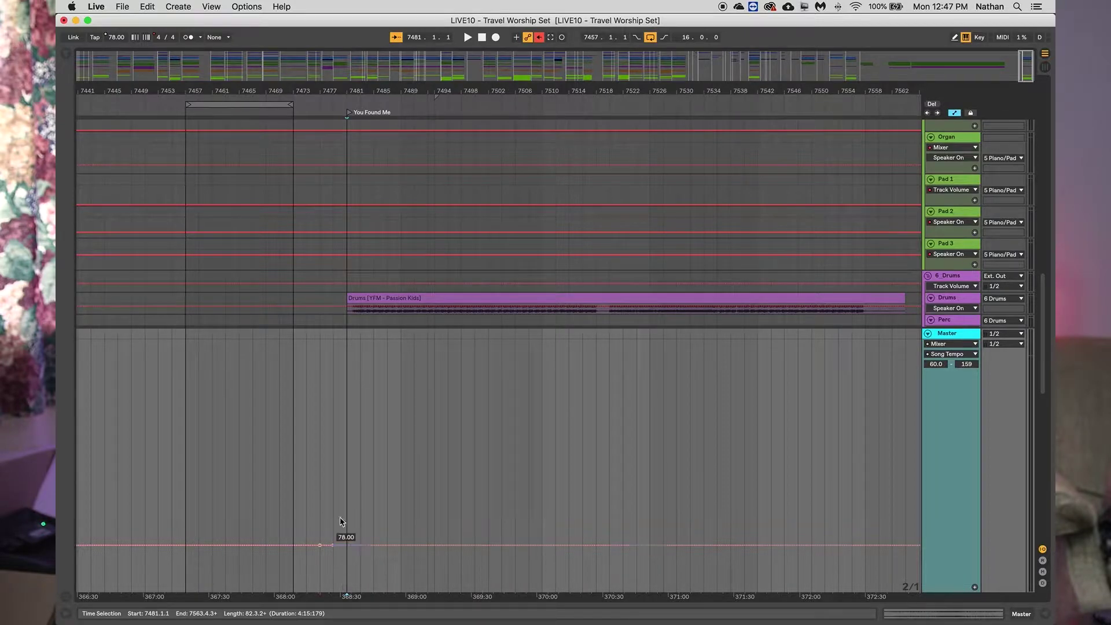
click(961, 449)
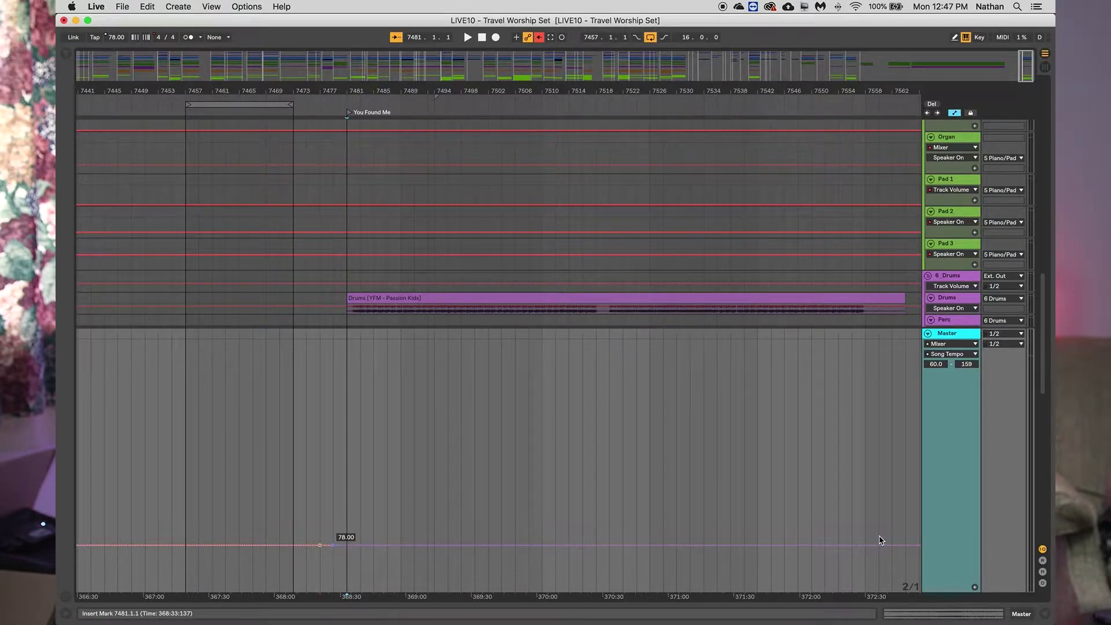
scroll(881, 540, right, 2)
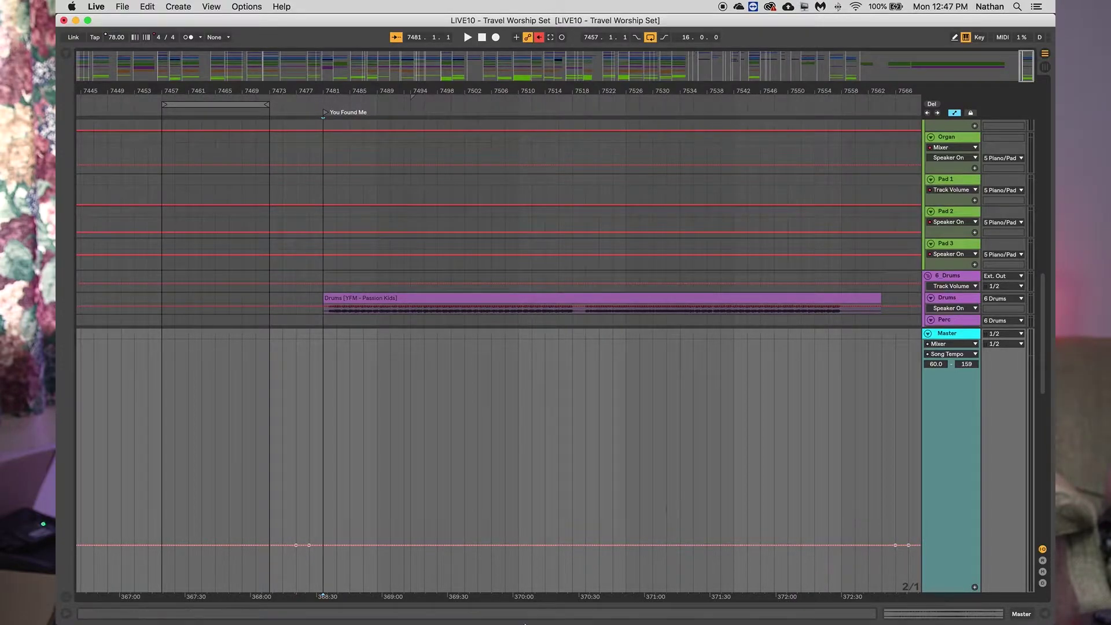
- Switch to Safari and look up the BPM of Passion's You Found Me on MultiTracks.com through a web search
click(152, 600)
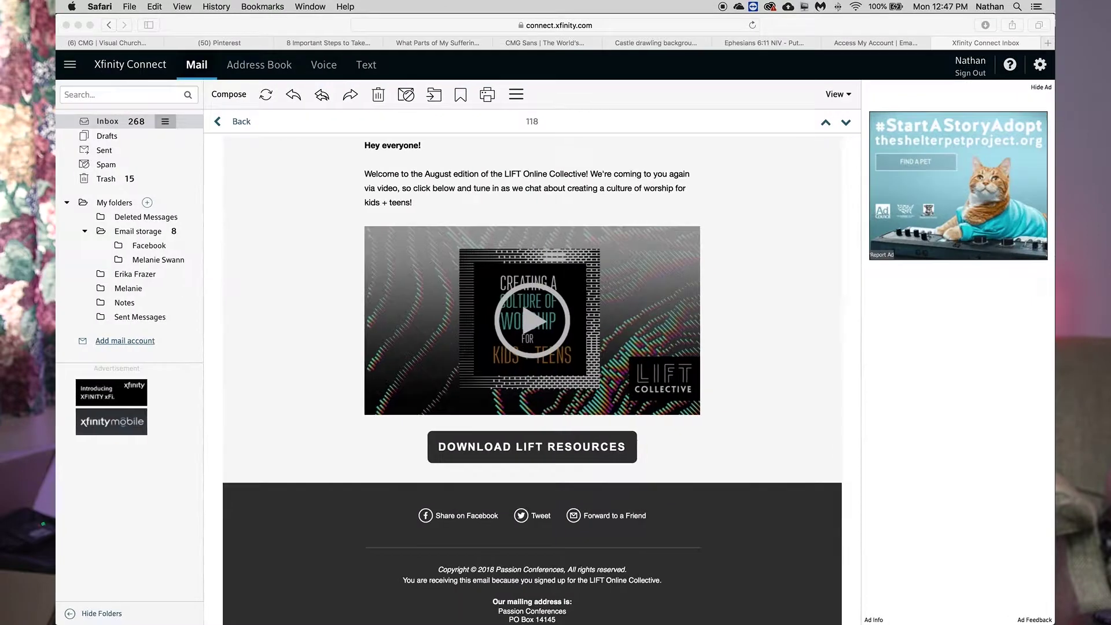
key(super+t)
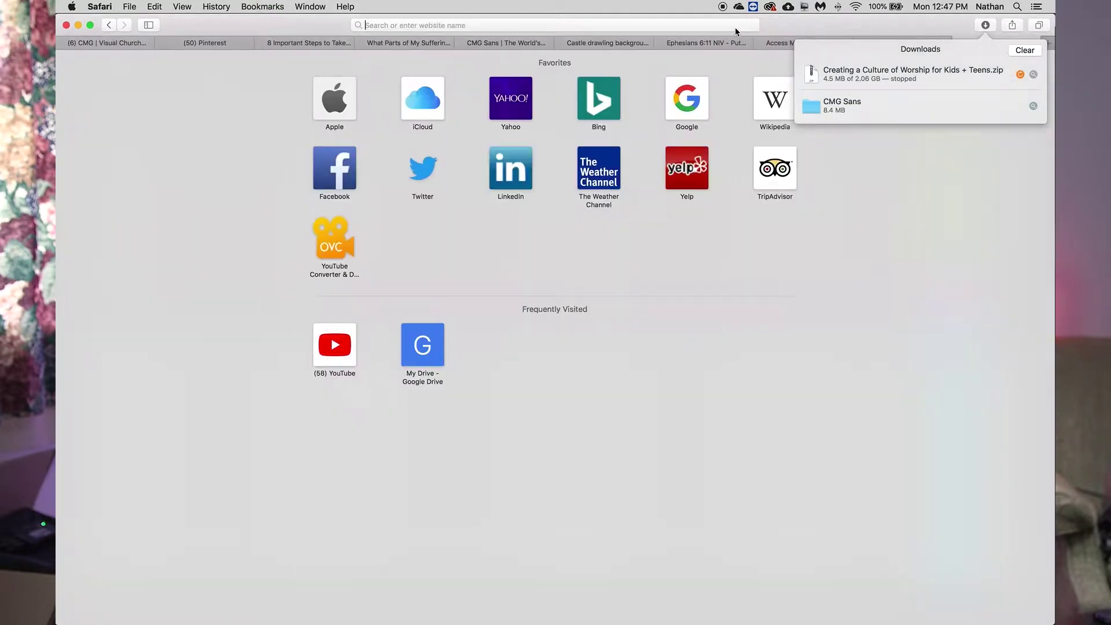
text(YZou Found ME)
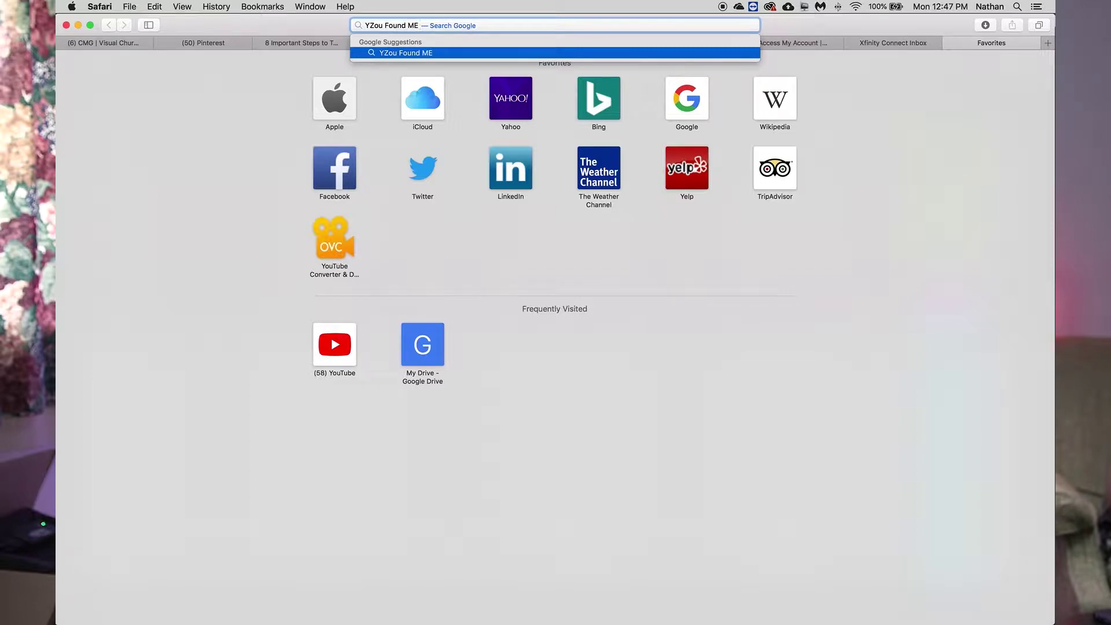
text( BPM)
key(Return)
text(multi tracks)
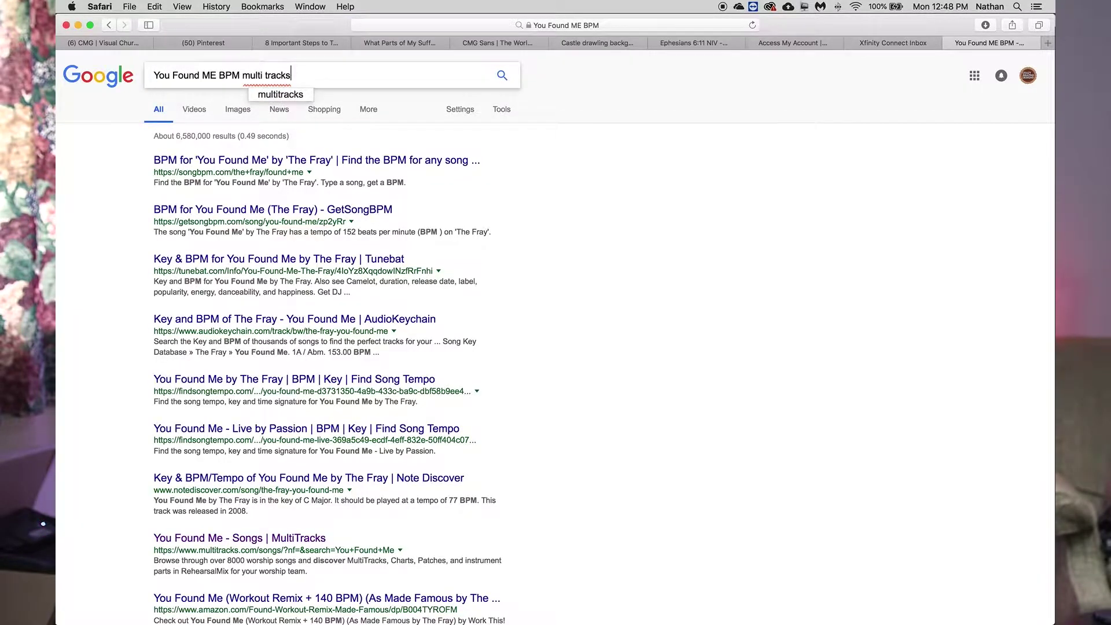
key(Return)
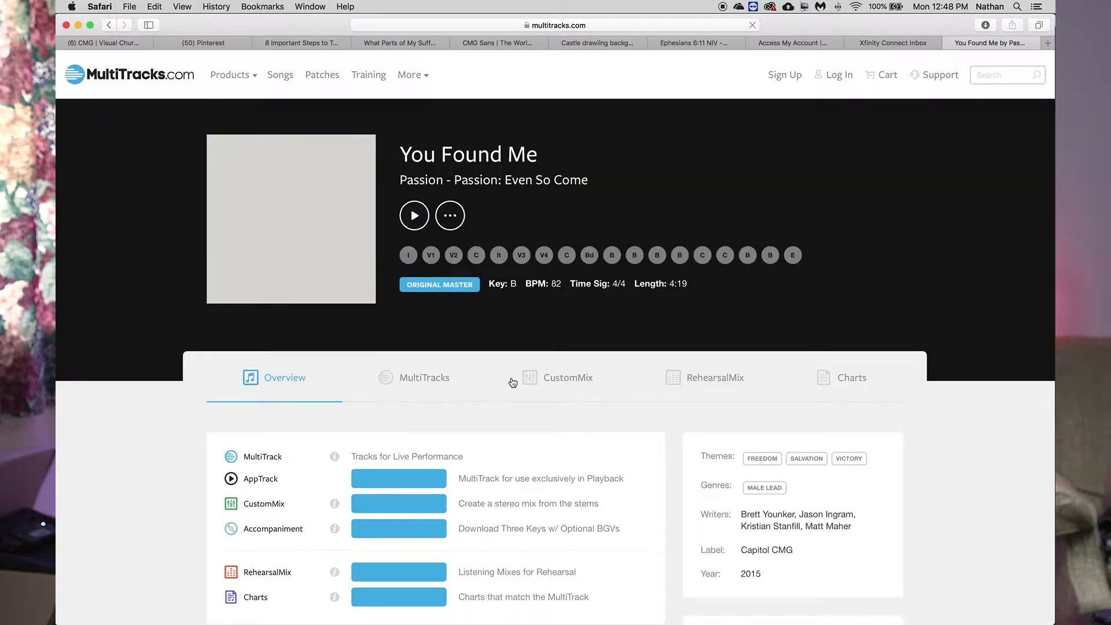
click(79, 25)
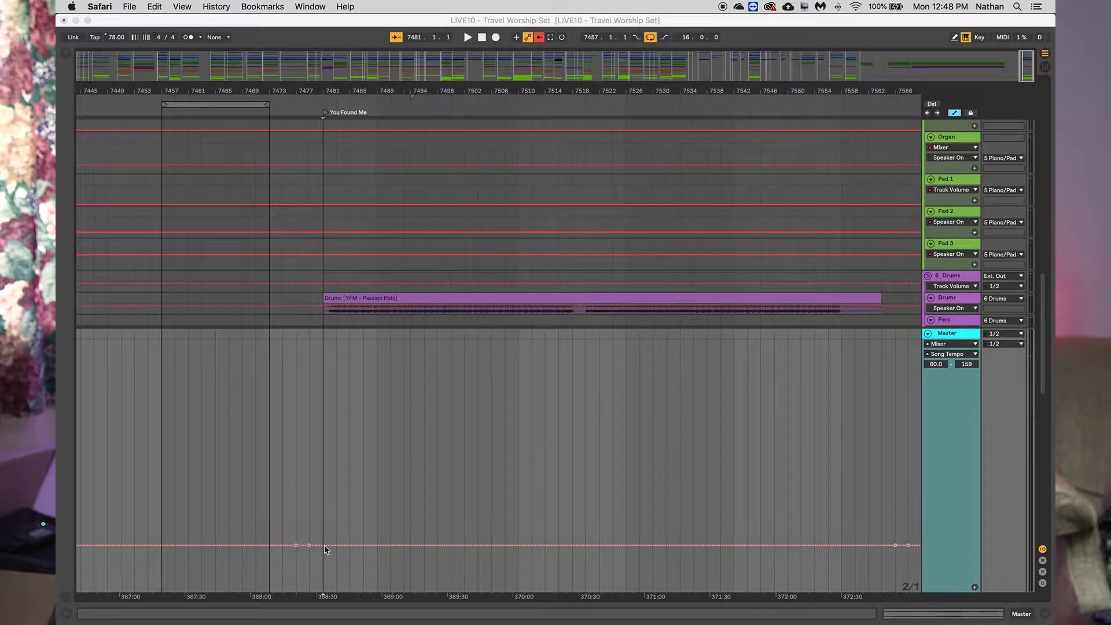
- Raise the two inner Song Tempo breakpoints around You Found Me to the same level, and fold the Master track
click(310, 546)
drag(310, 545, 310, 535)
drag(896, 546, 896, 536)
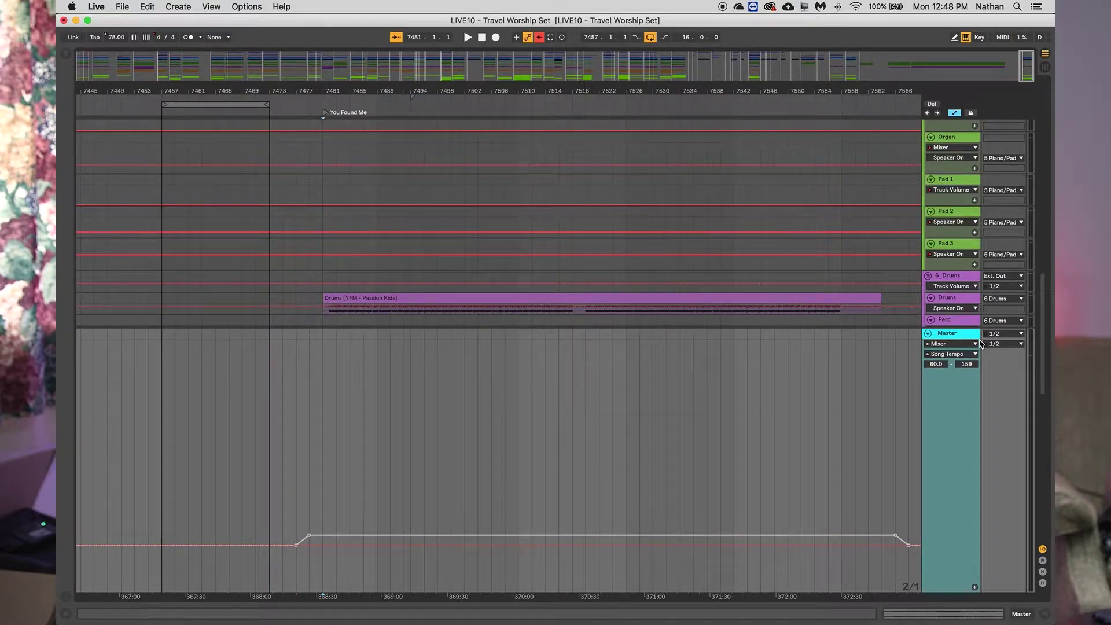
click(927, 334)
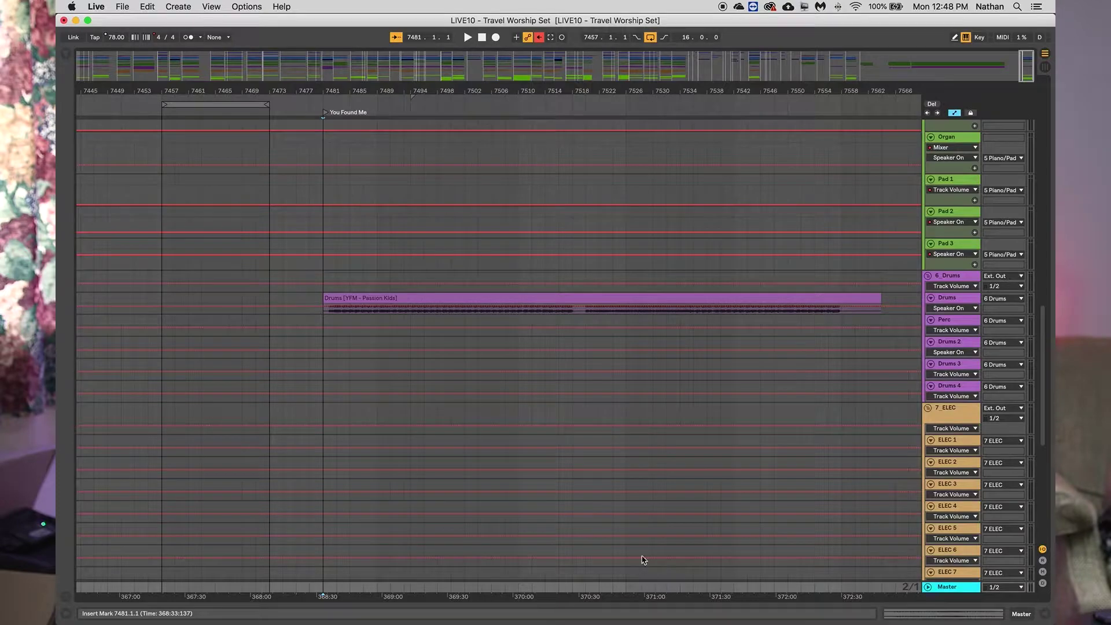
- Select all You Found Me clips from Click to Vox FX B and toggle their Warp setting together
scroll(619, 466, up, 10)
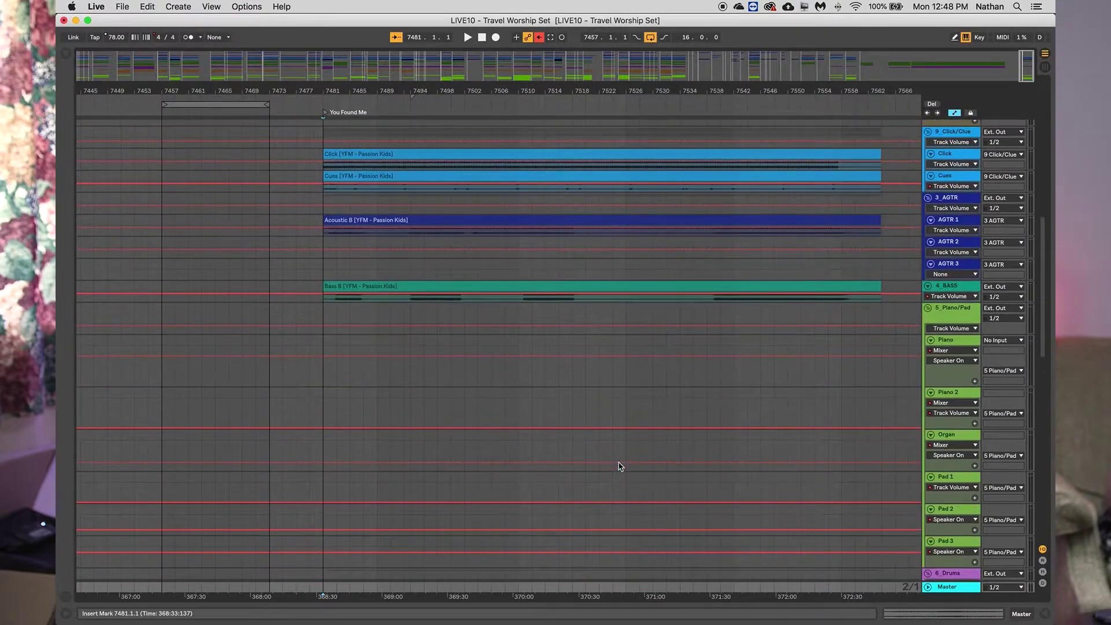
scroll(620, 466, up, 10)
scroll(524, 382, down, 10)
click(523, 237)
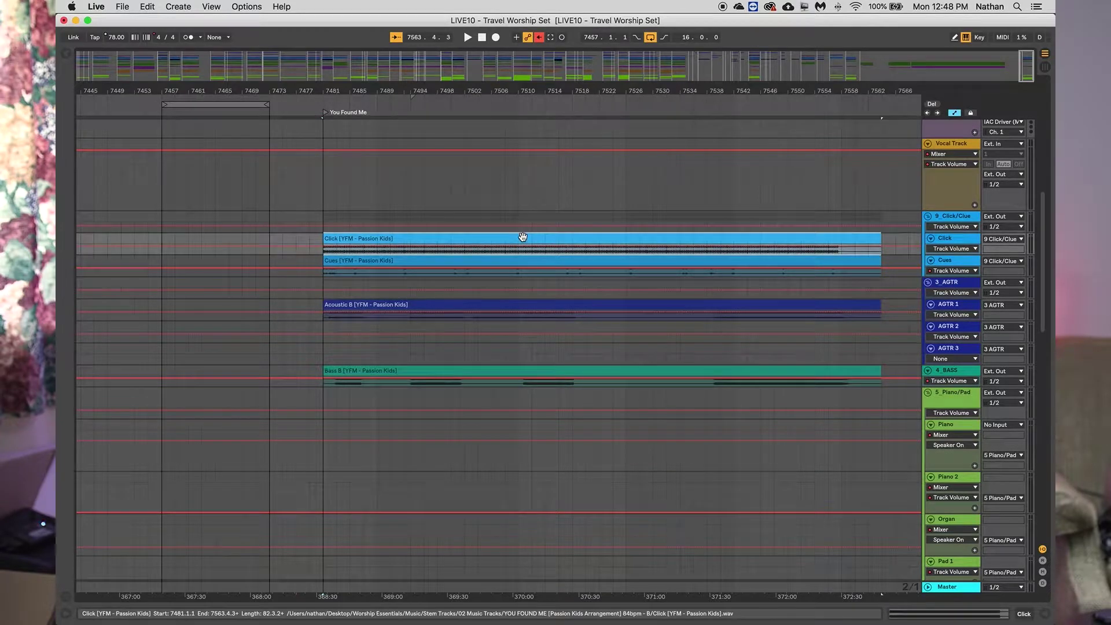
double_click(524, 237)
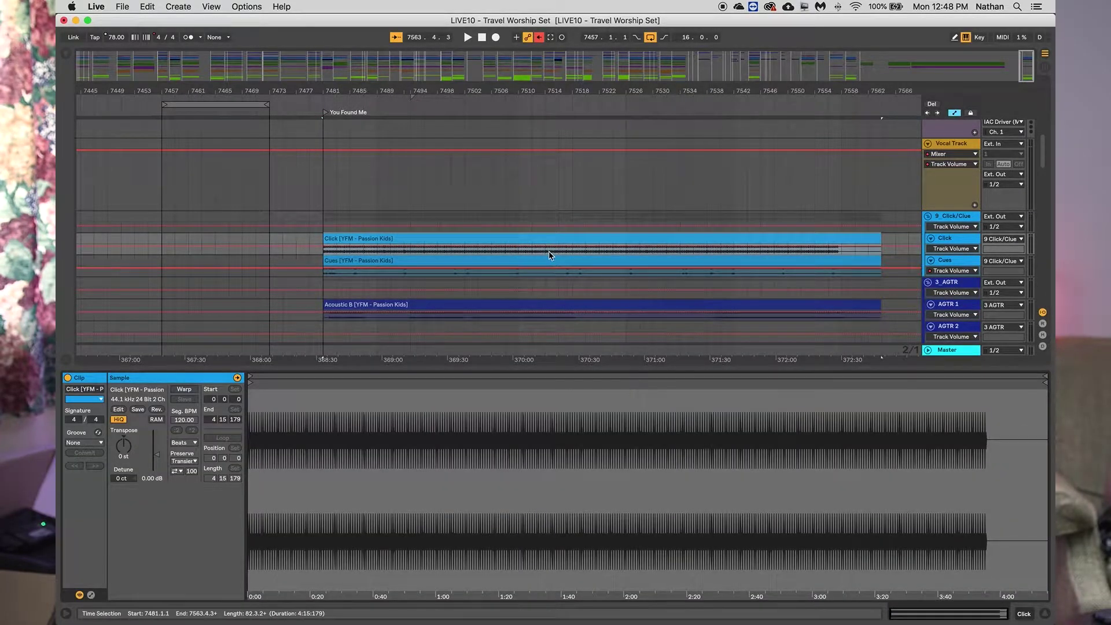
scroll(549, 238, down, 10)
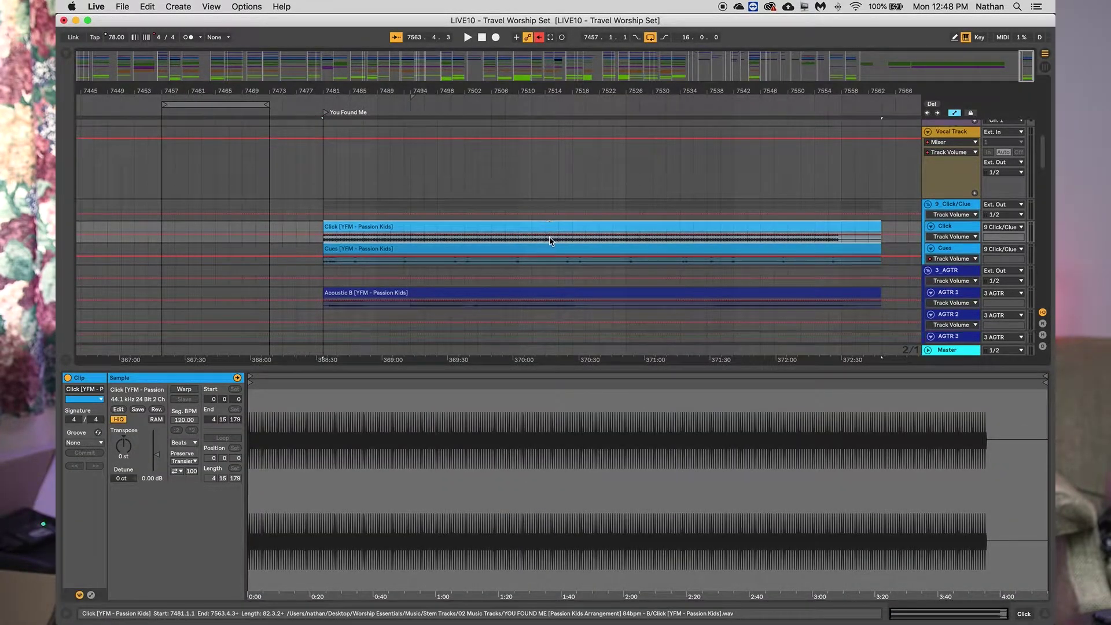
scroll(550, 239, down, 10)
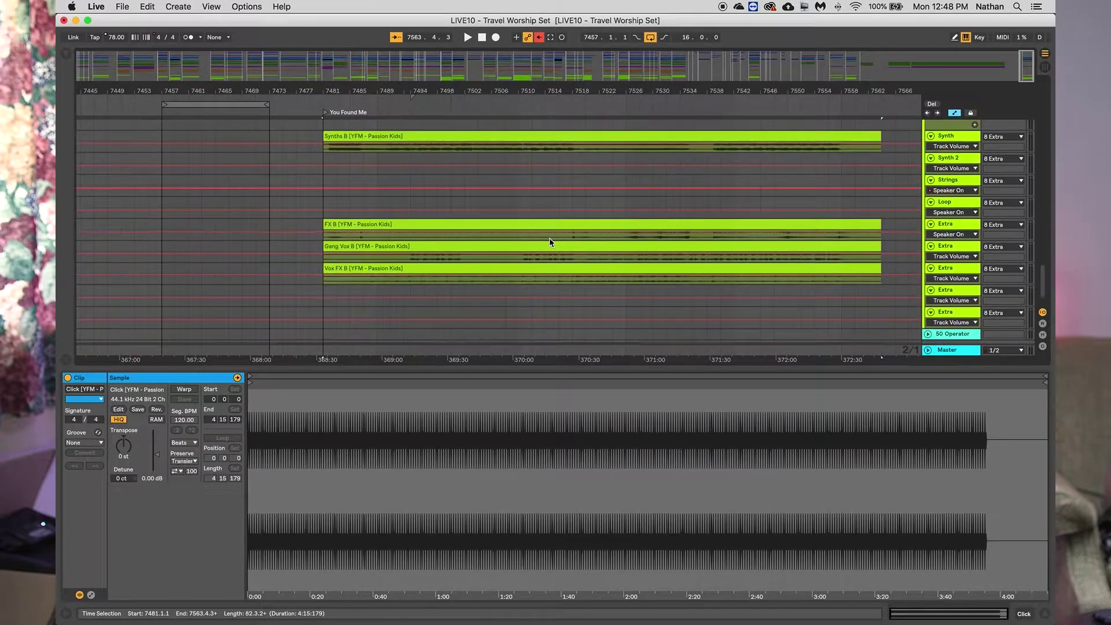
shift+click(544, 246)
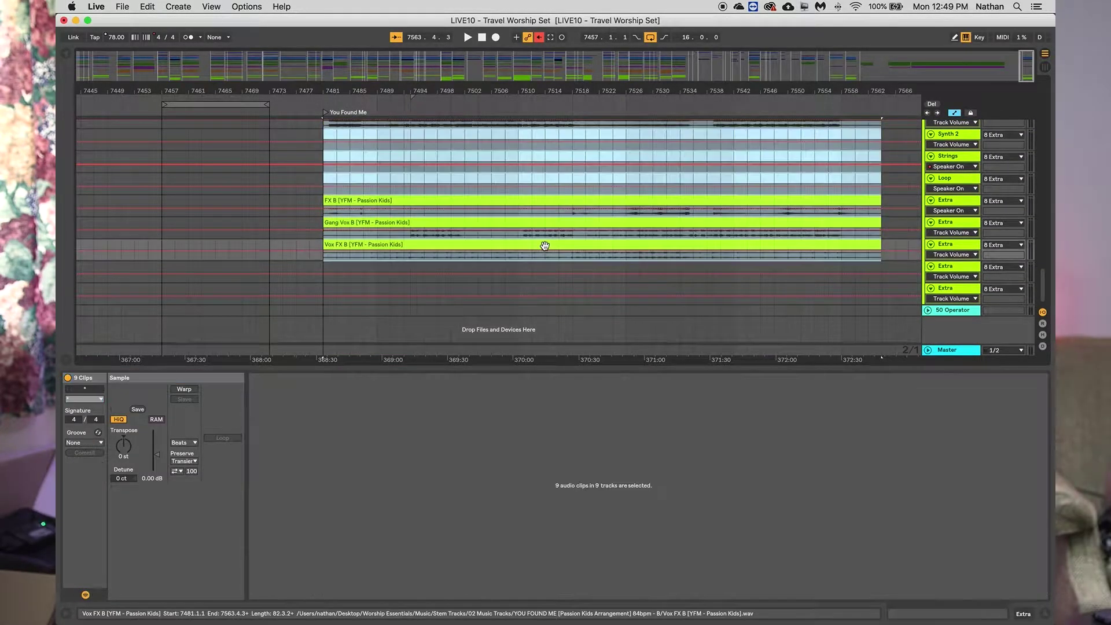
click(185, 391)
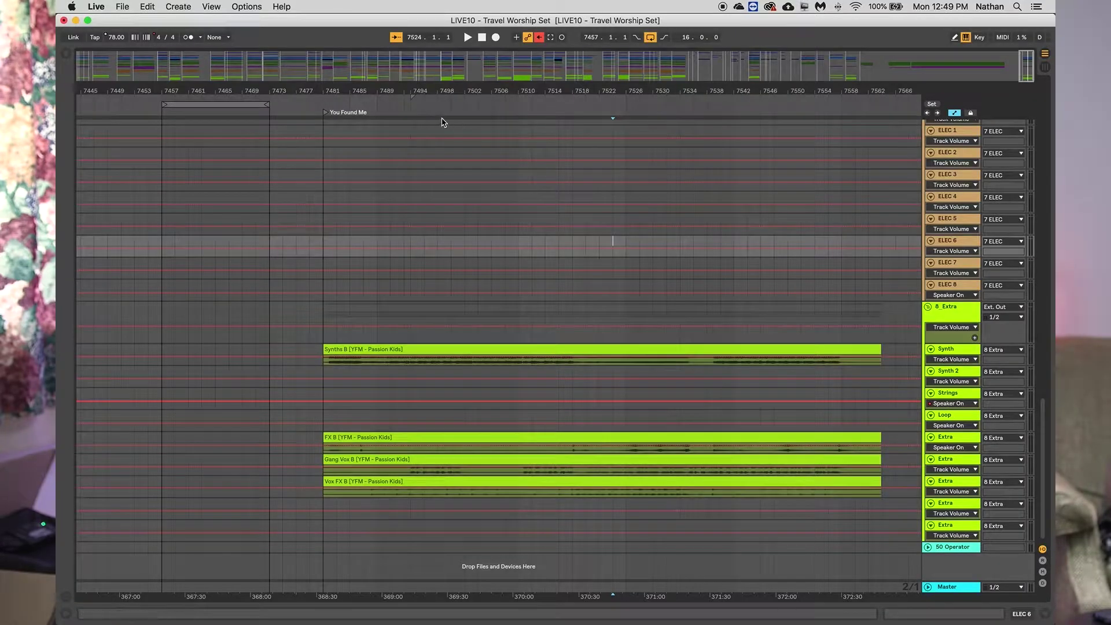
- Play the arrangement from the You Found Me locator
scroll(517, 224, up, 15)
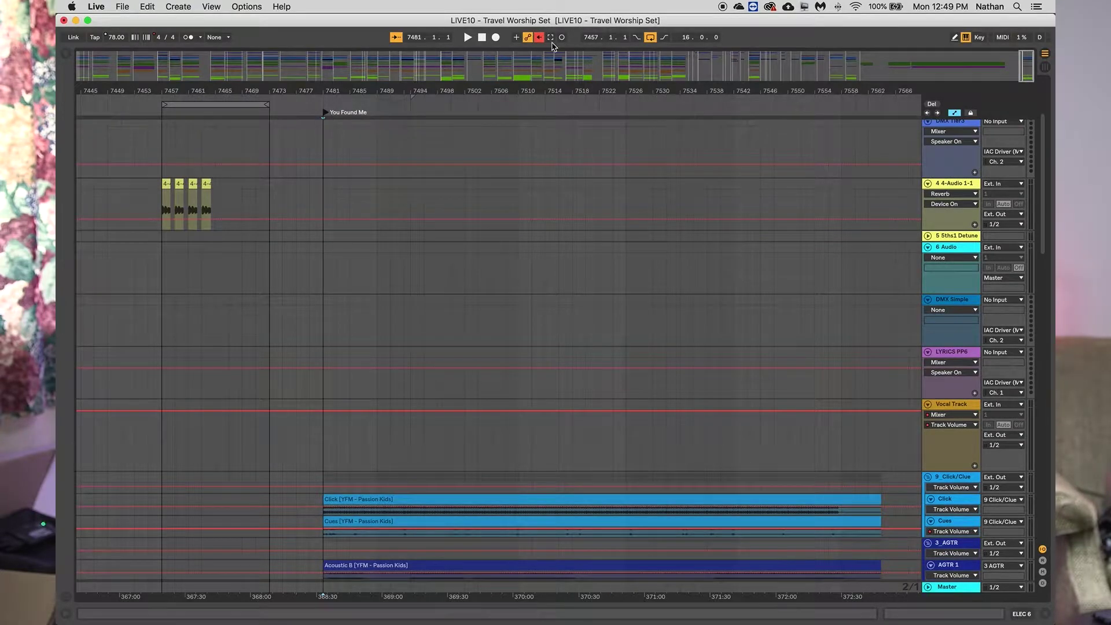
click(468, 38)
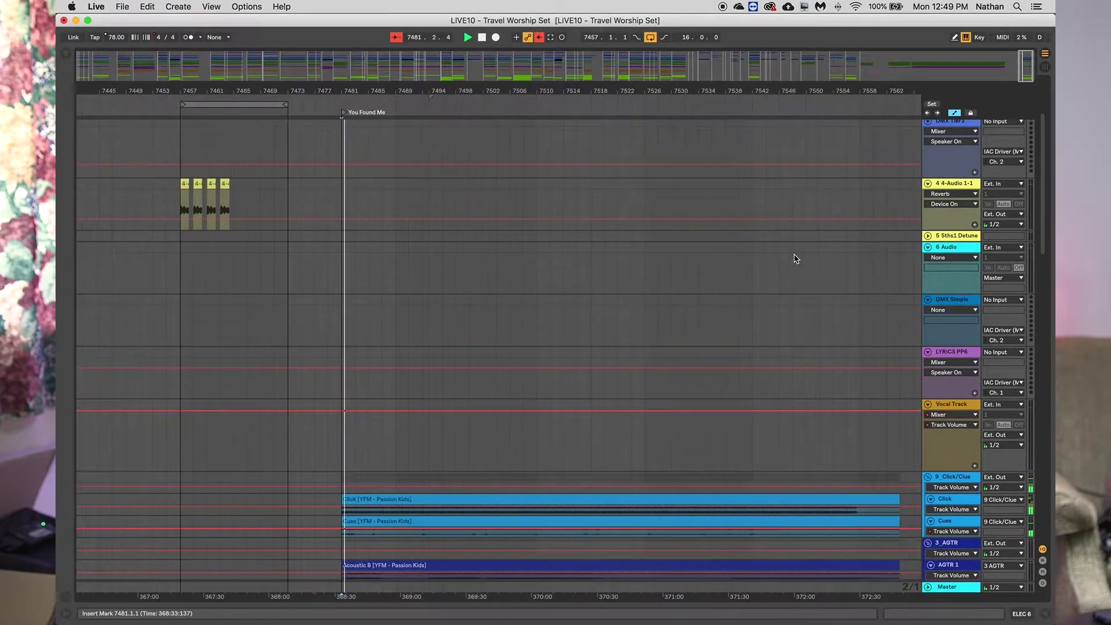